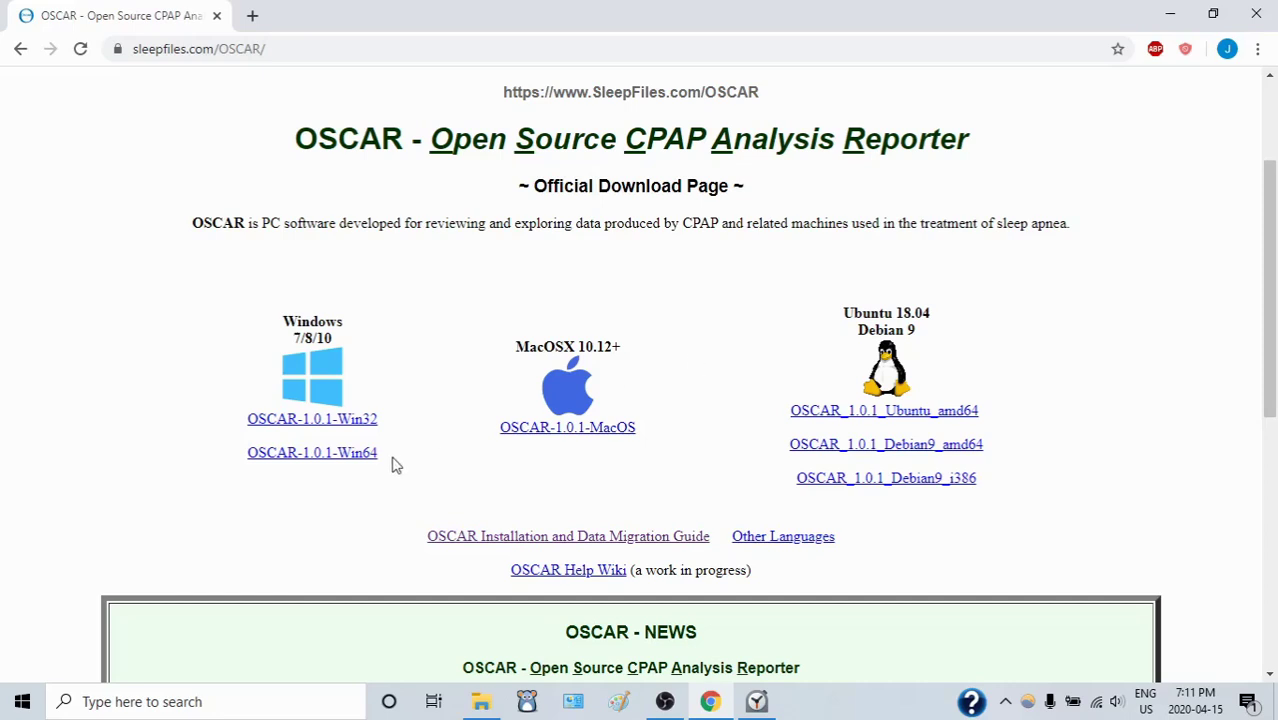
Download the OSCAR-1.0.1-Win64 installer (19.4 MB) in Chrome and launch it.
click(350, 456)
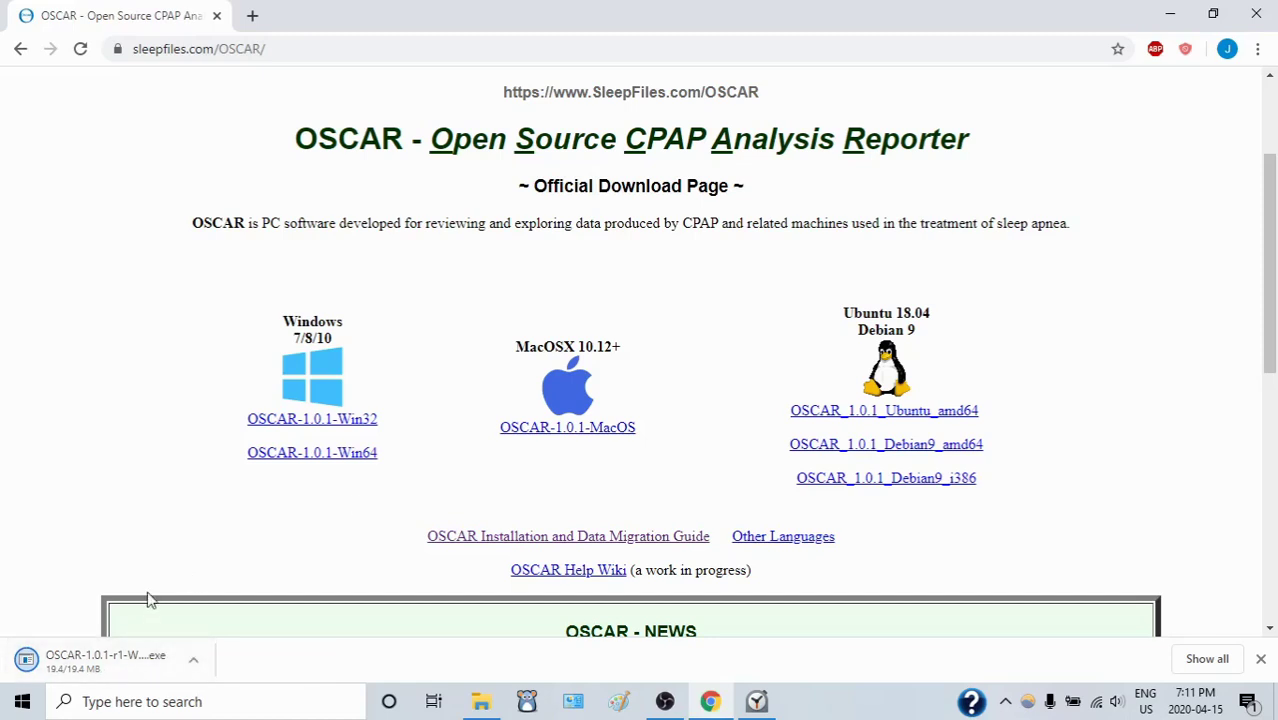
click(85, 662)
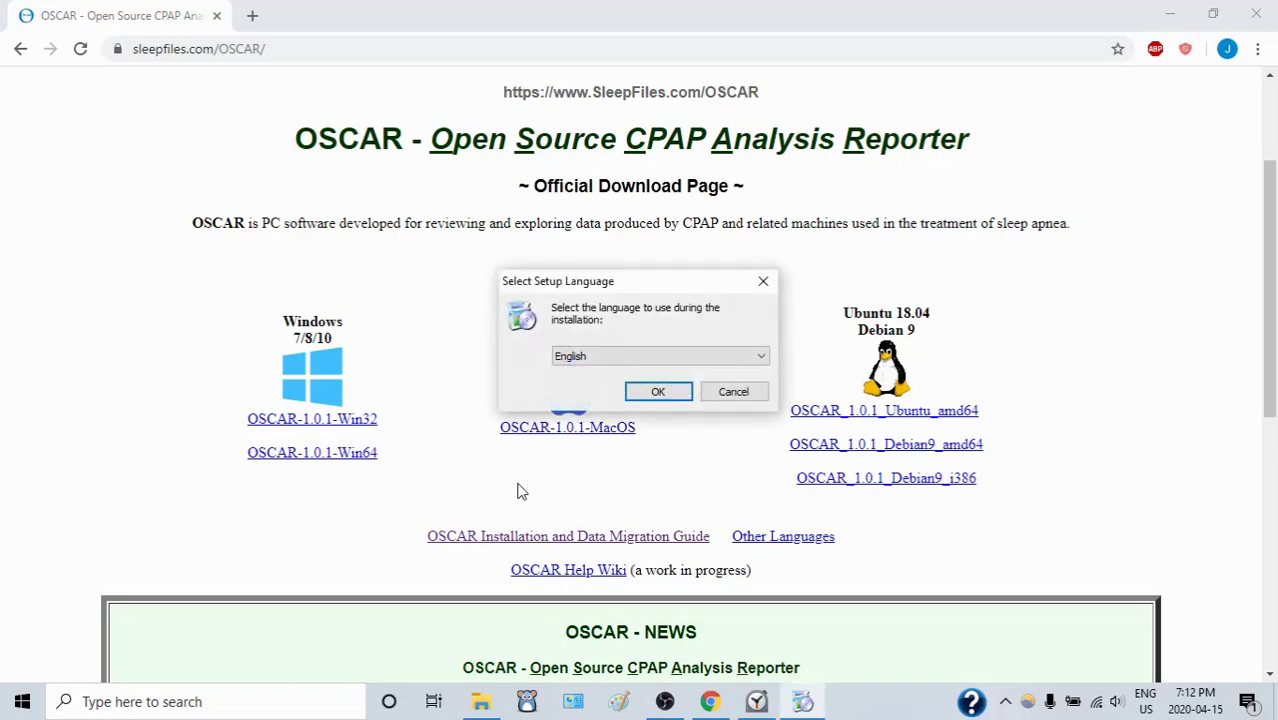
Install OSCAR 1.0.1 in English with a desktop shortcut, finishing with Launch OSCAR checked.
click(651, 392)
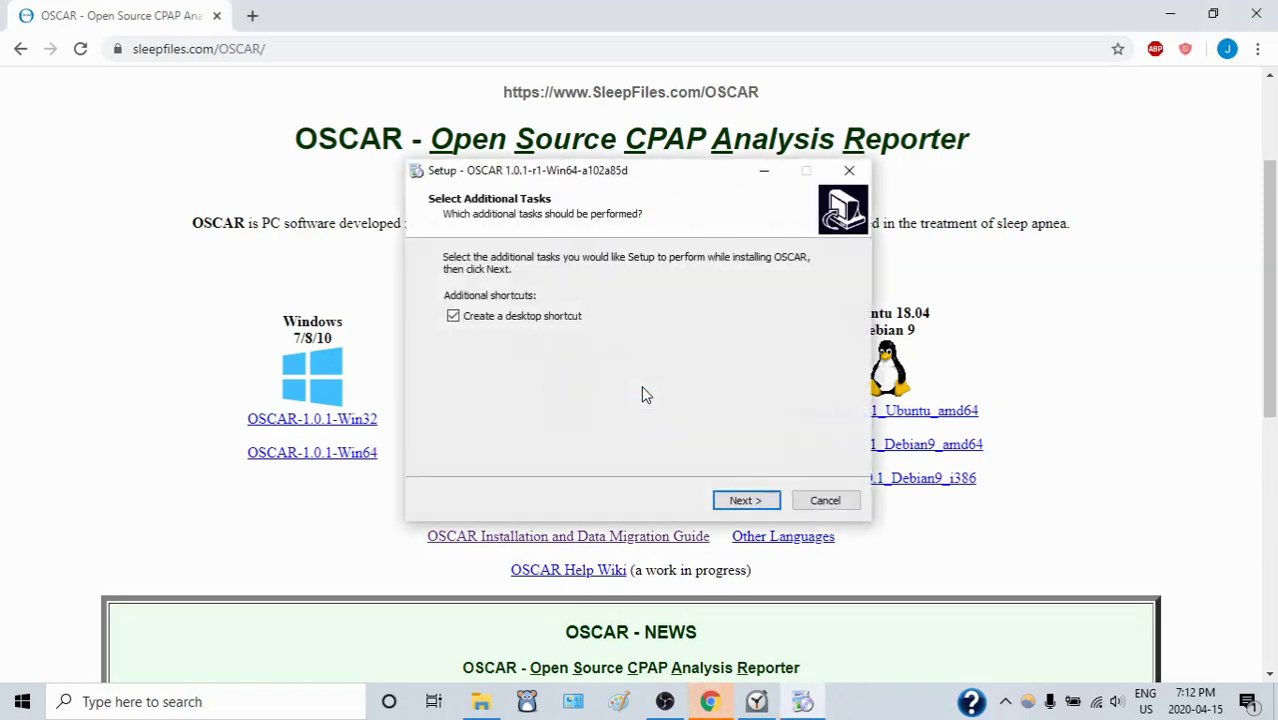
click(744, 501)
click(741, 502)
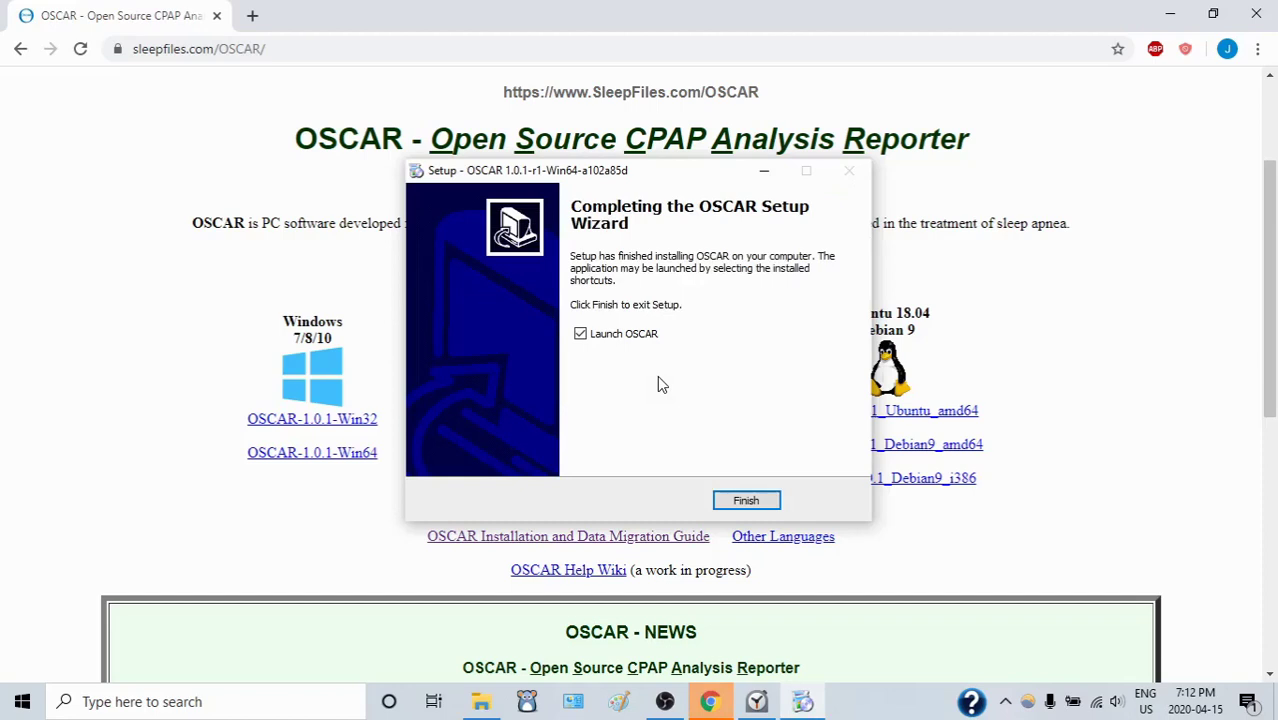
click(750, 503)
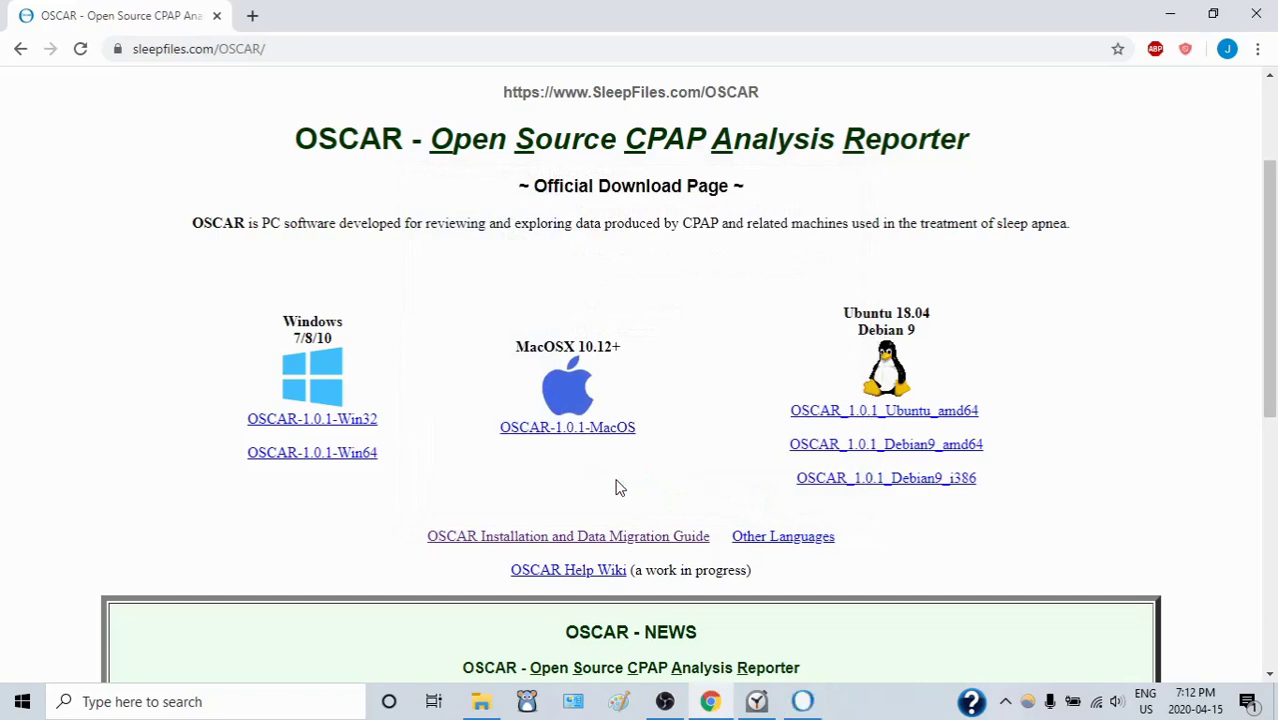
Bring the OSCAR v1.0.1 window to the front from the taskbar.
click(808, 703)
click(671, 308)
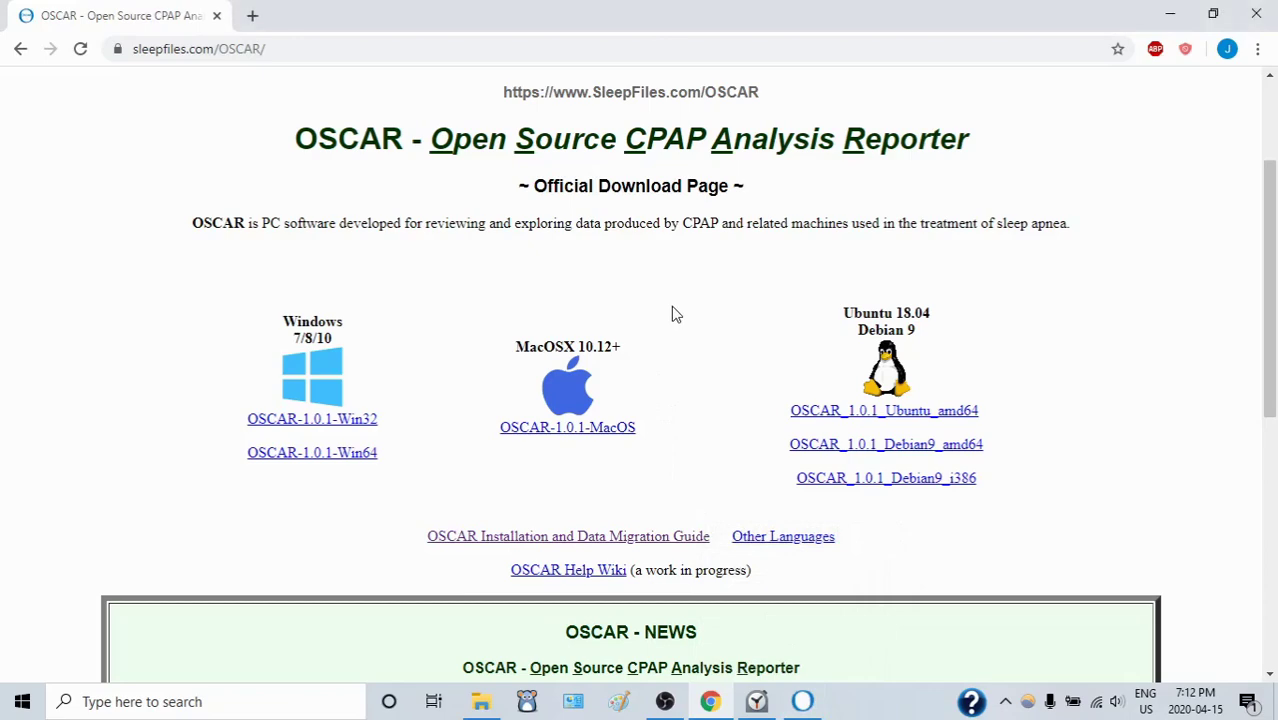
click(806, 703)
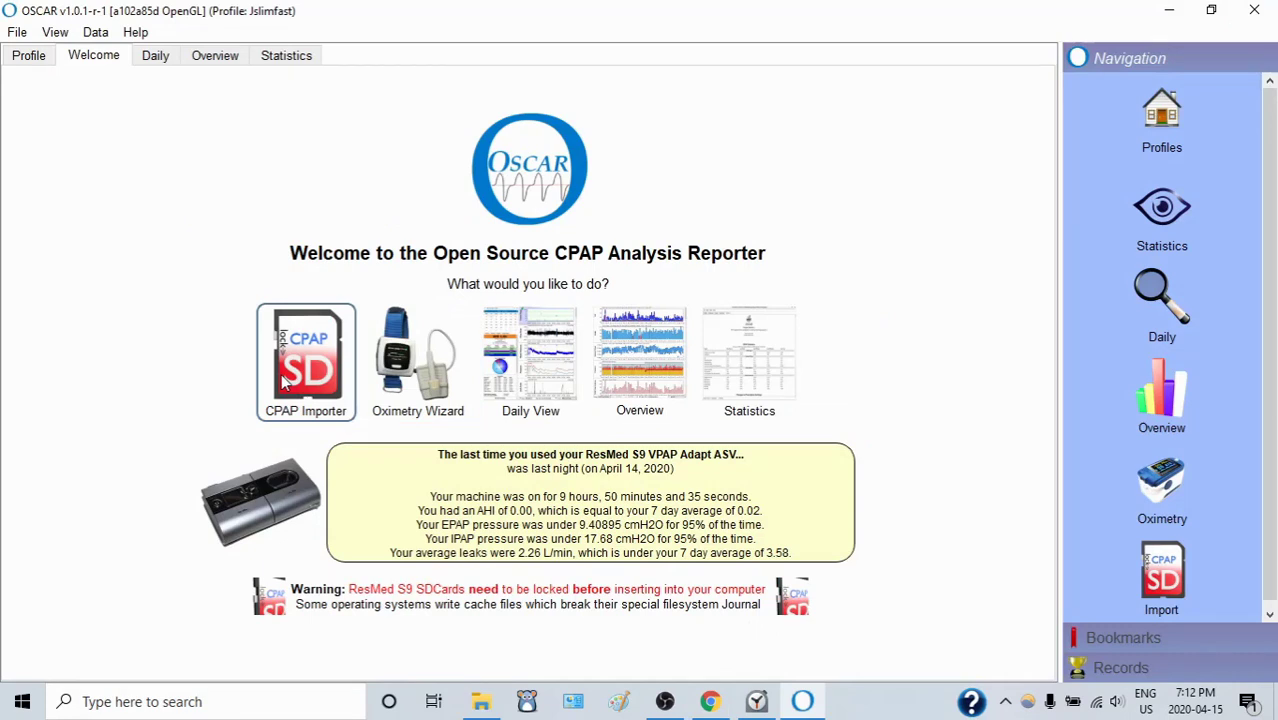
Show the profile list from the Profile tab and start a New Profile.
click(16, 33)
click(16, 33)
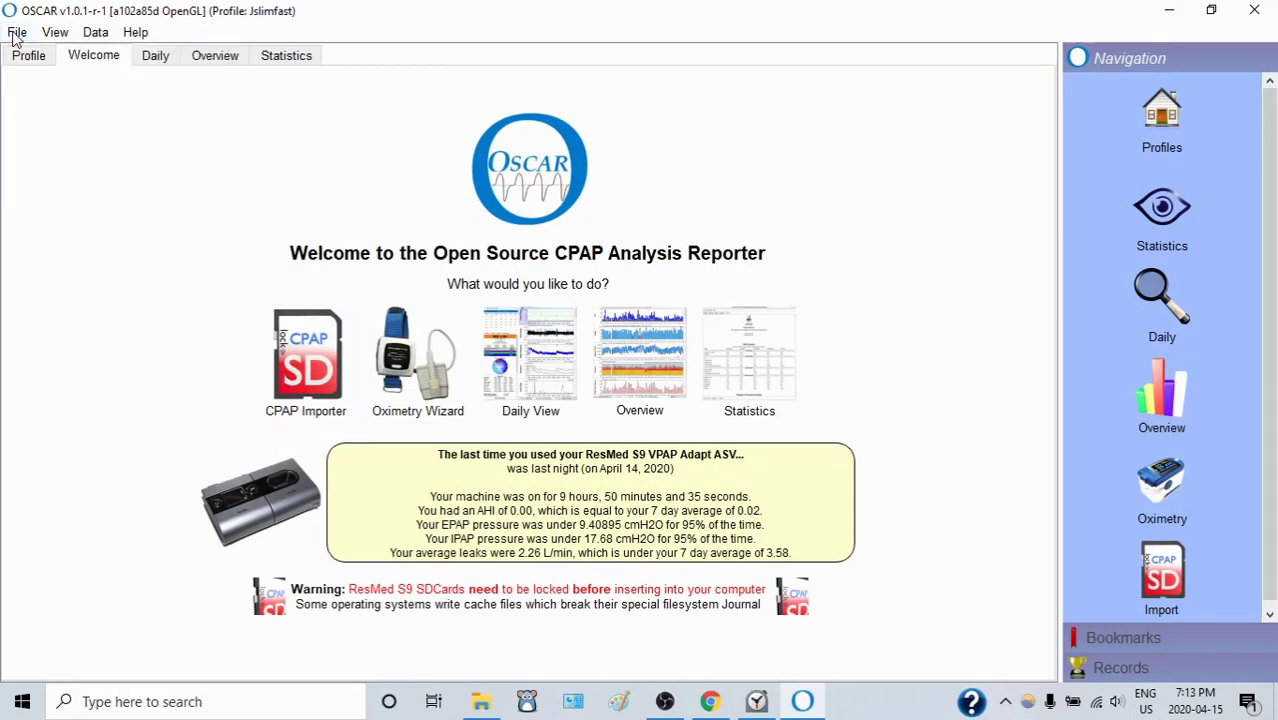
click(27, 57)
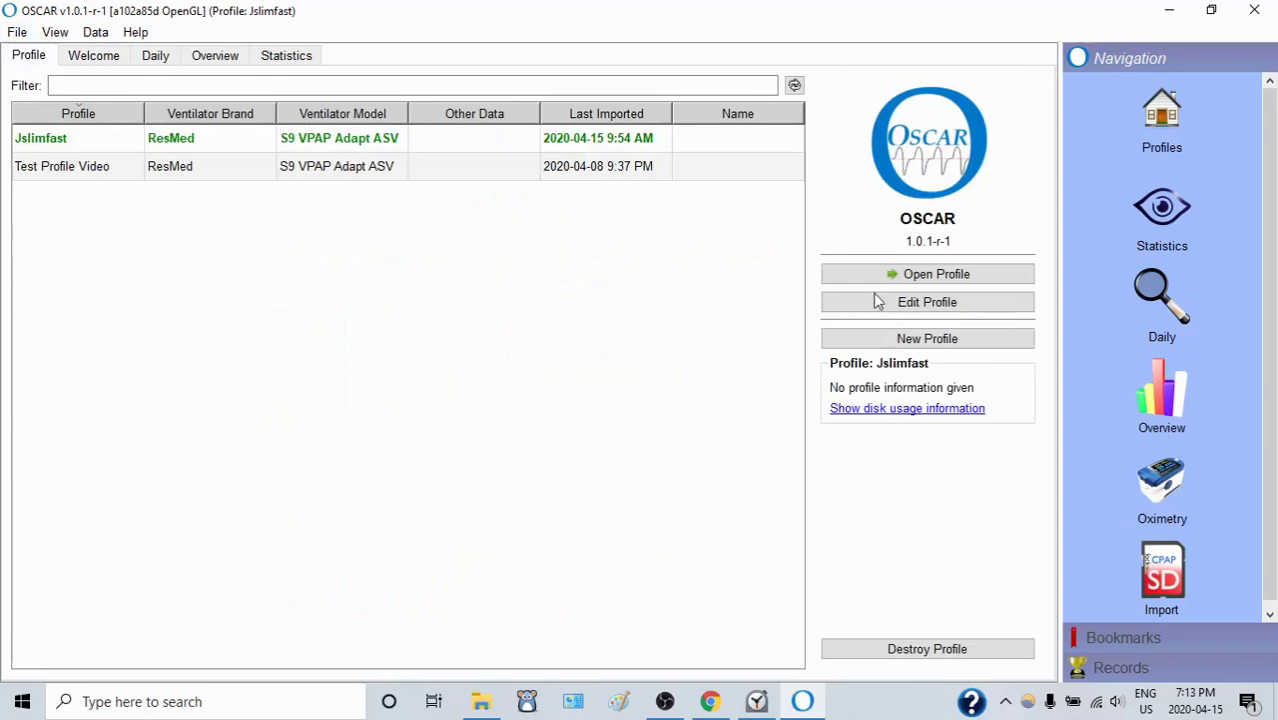
click(884, 338)
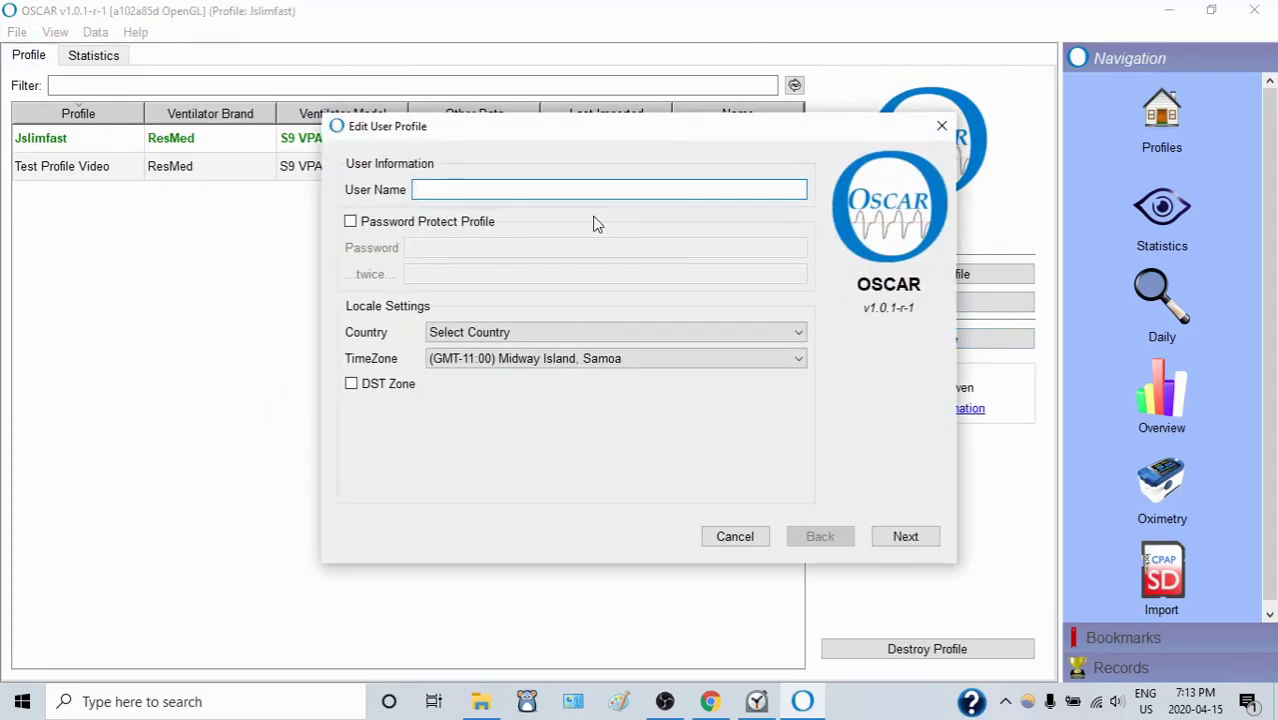
Enter user name 'Test Profile For OSCAR', country Canada, time zone (GMT-08:00) Pacific Time (US & Canada).
text(Test Profile Fo)
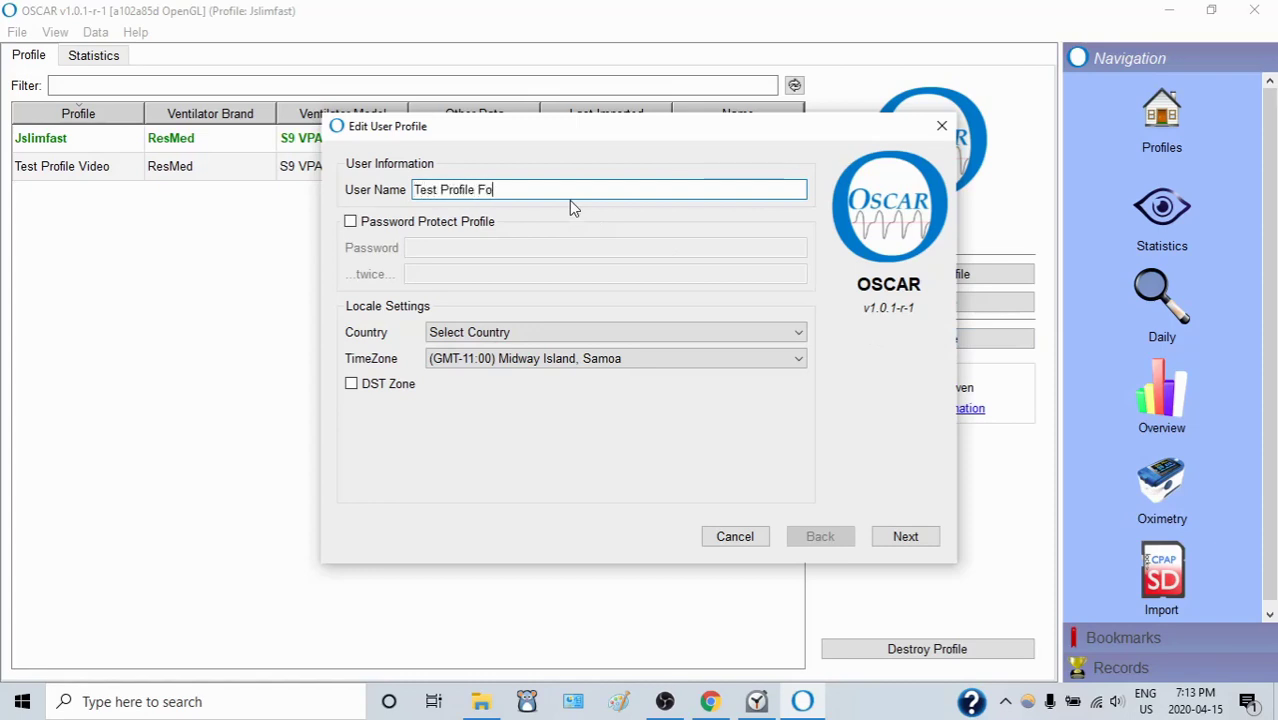
text(r OSCAR)
click(536, 332)
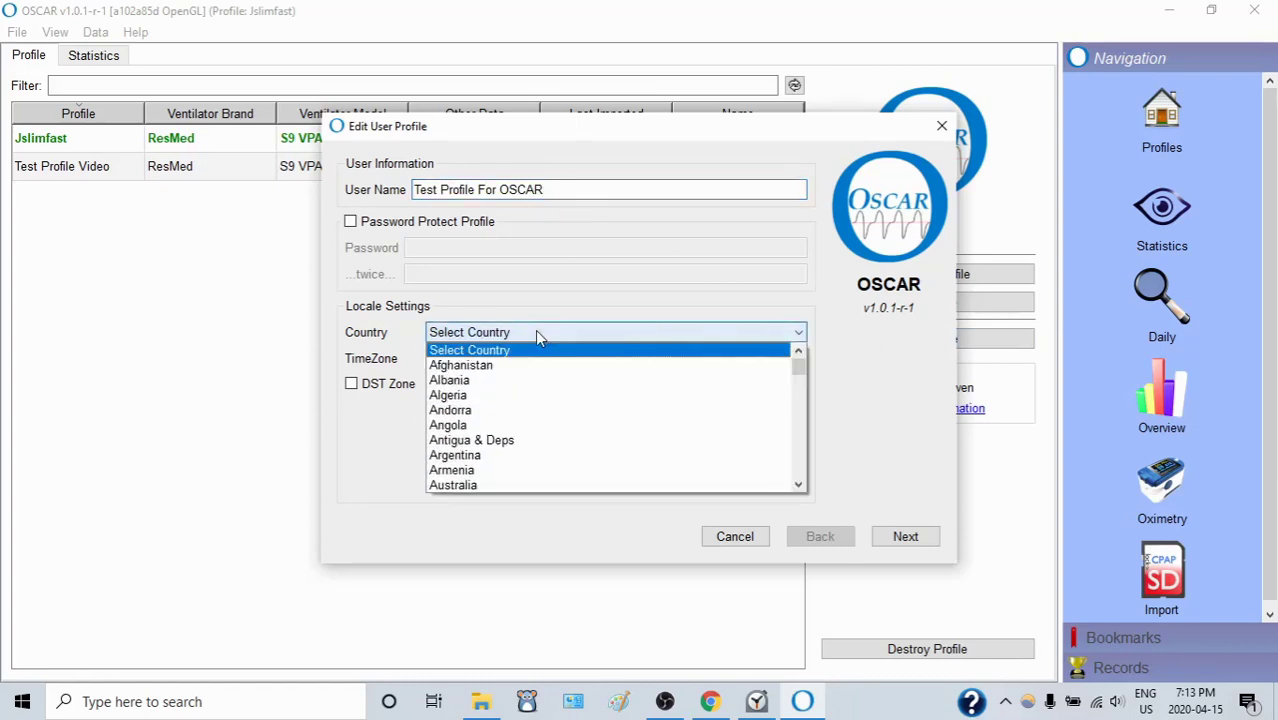
scroll(537, 389, down, 7)
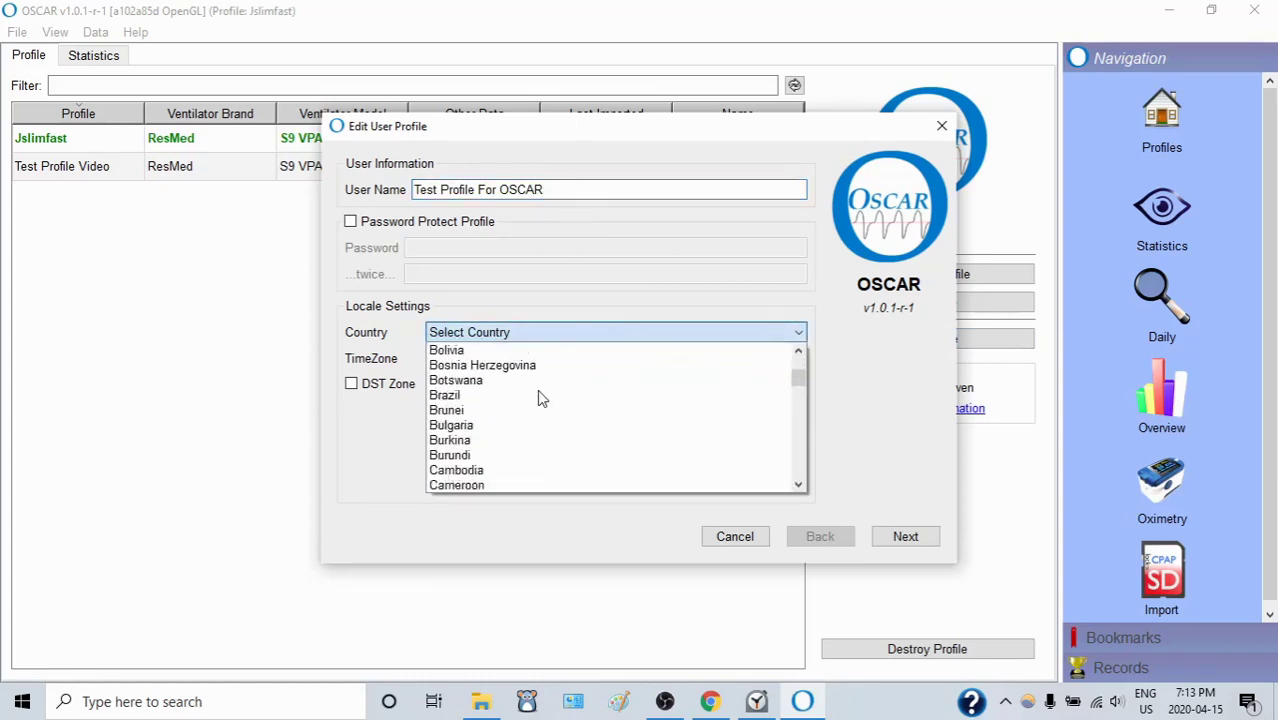
scroll(537, 397, down, 4)
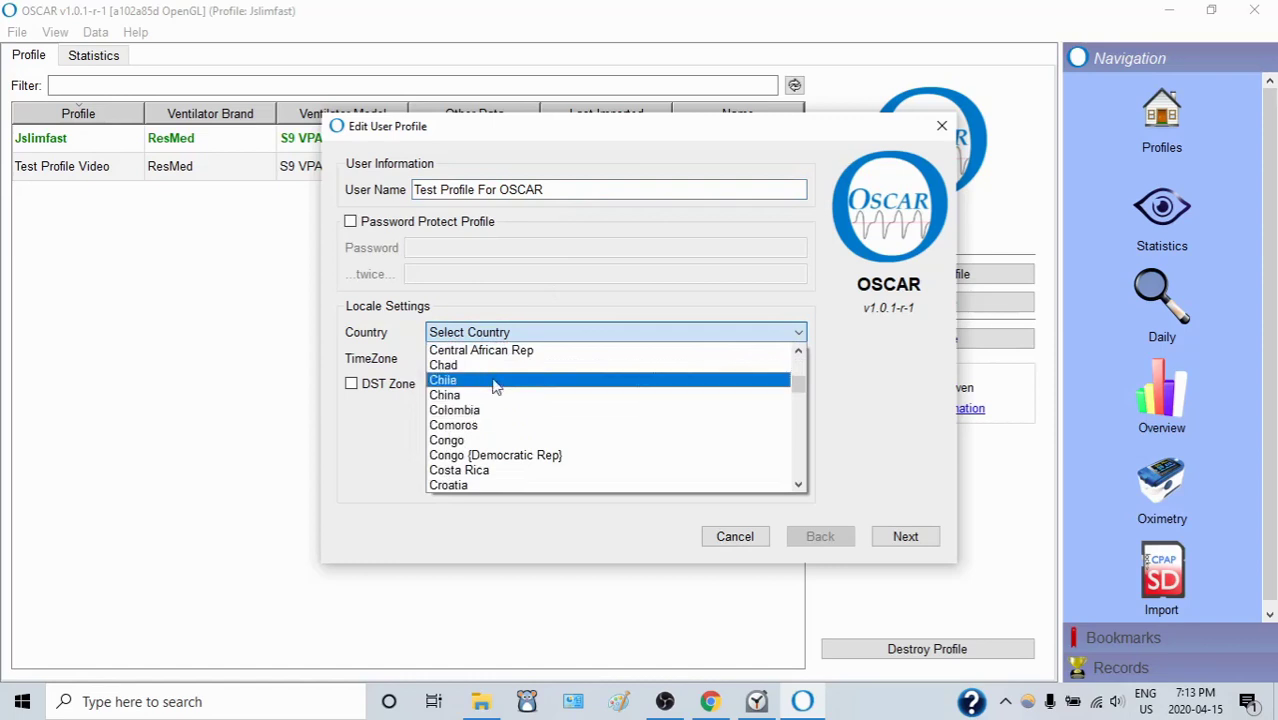
scroll(494, 378, up, 1)
click(505, 363)
click(512, 360)
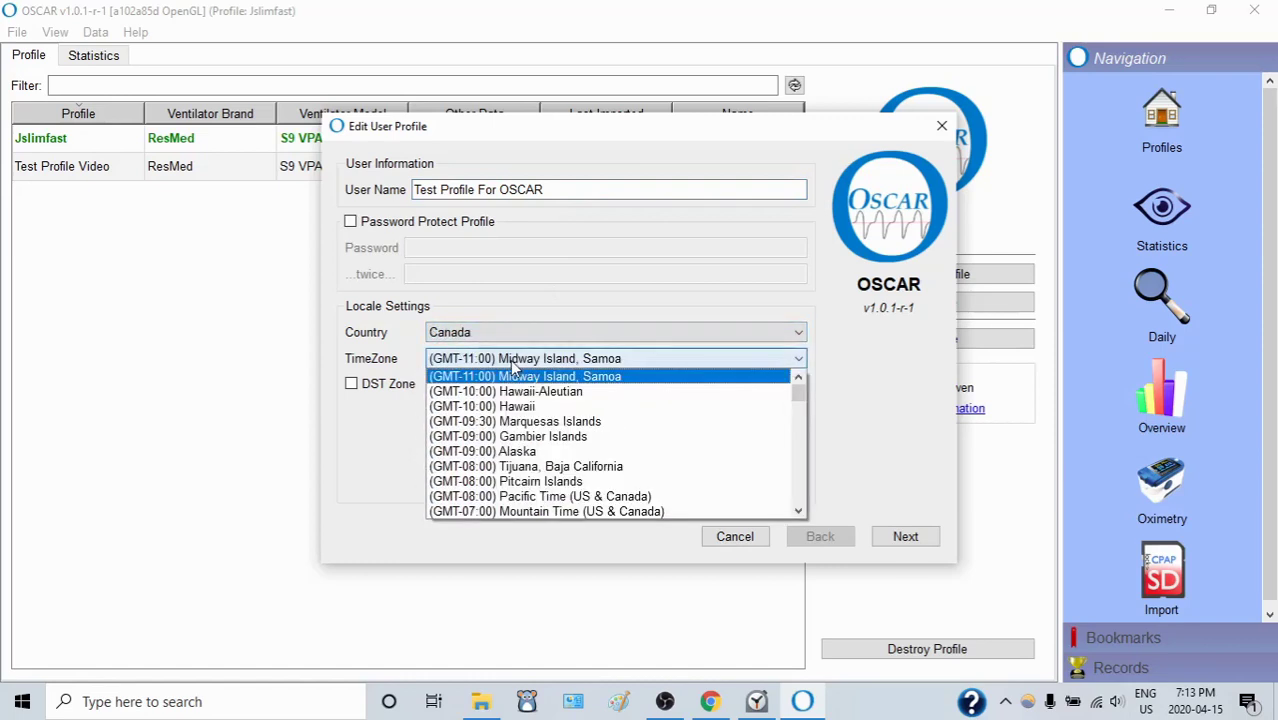
click(558, 498)
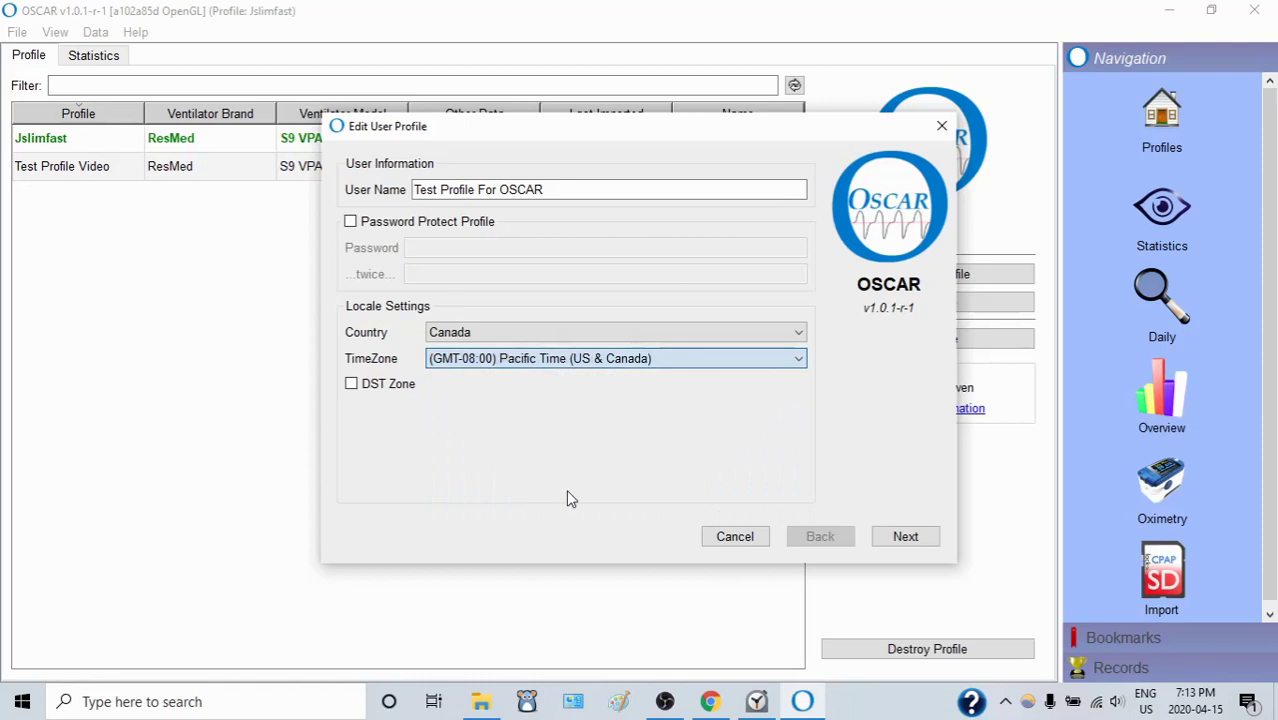
Leave the Personal, CPAP Treatment and Doctors pages blank, then finish and accept the profile.
click(907, 546)
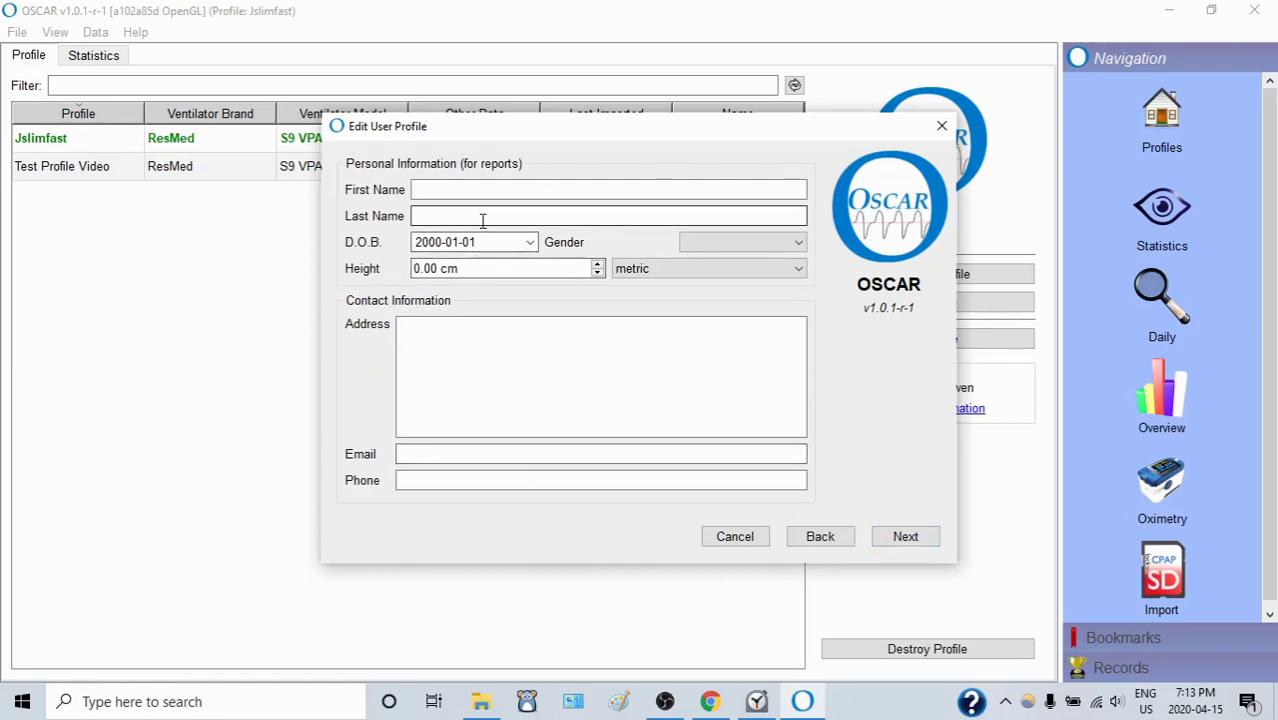
click(449, 263)
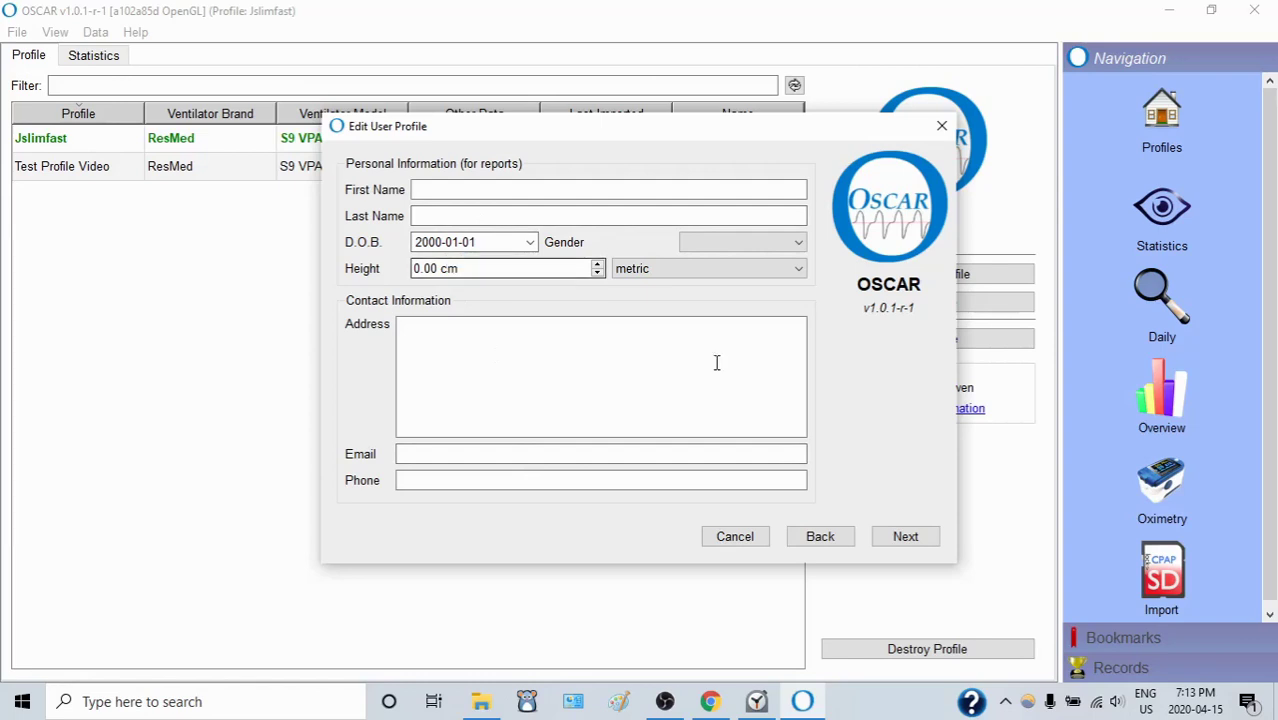
click(925, 534)
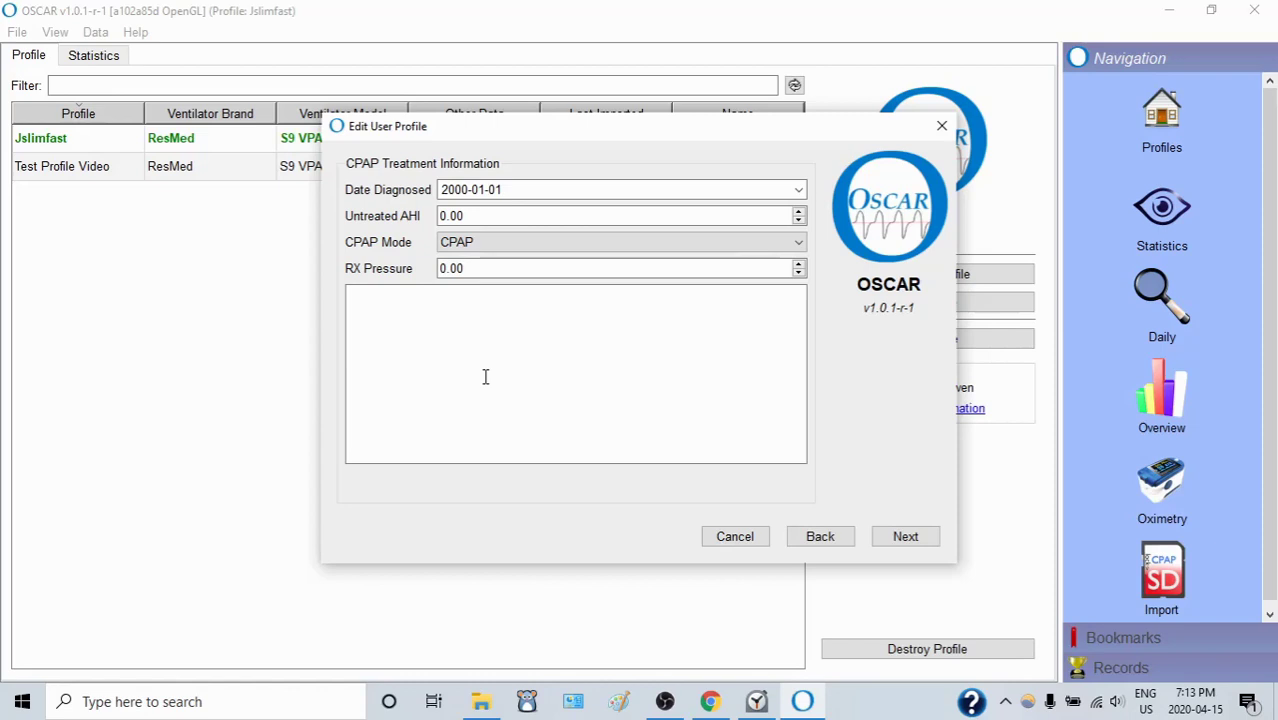
click(906, 536)
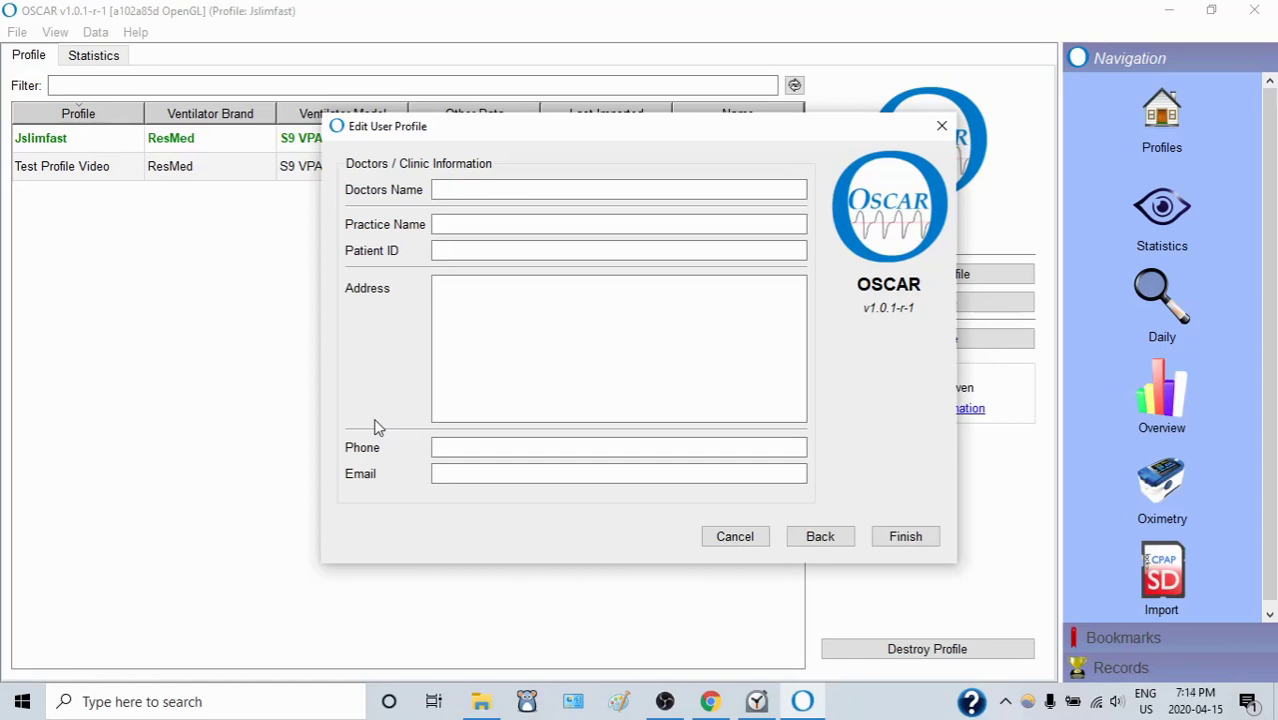
click(903, 535)
click(627, 374)
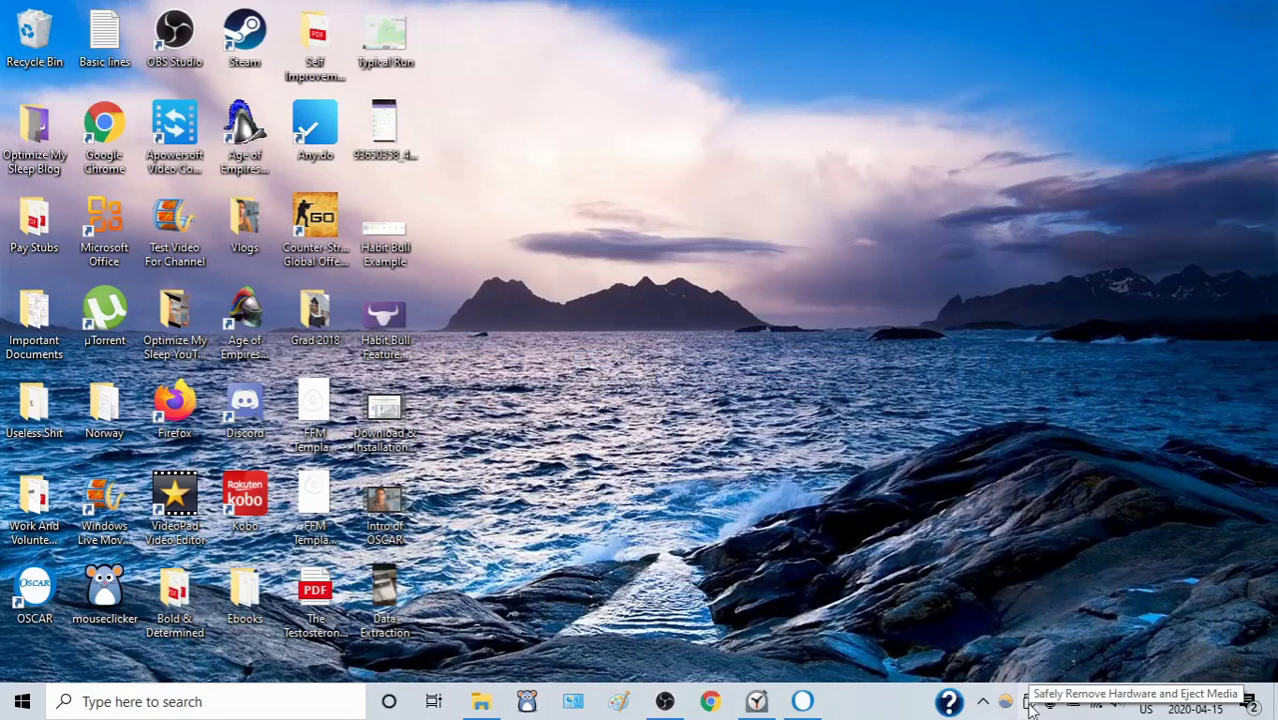
Bring OSCAR back to its Welcome page for Test Profile For OSCAR.
click(803, 701)
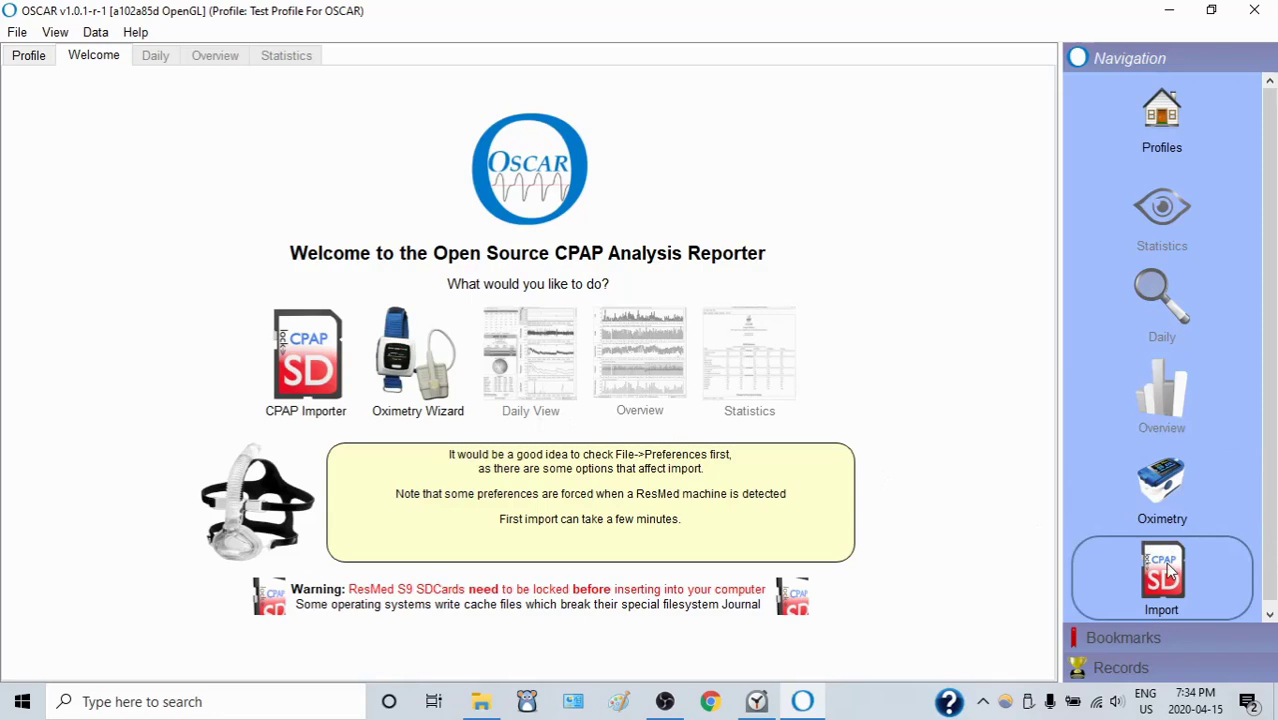
Start a CPAP import from the Navigation panel, detecting the ResMed VPAP Adapt ASV card at F:\.
click(1165, 572)
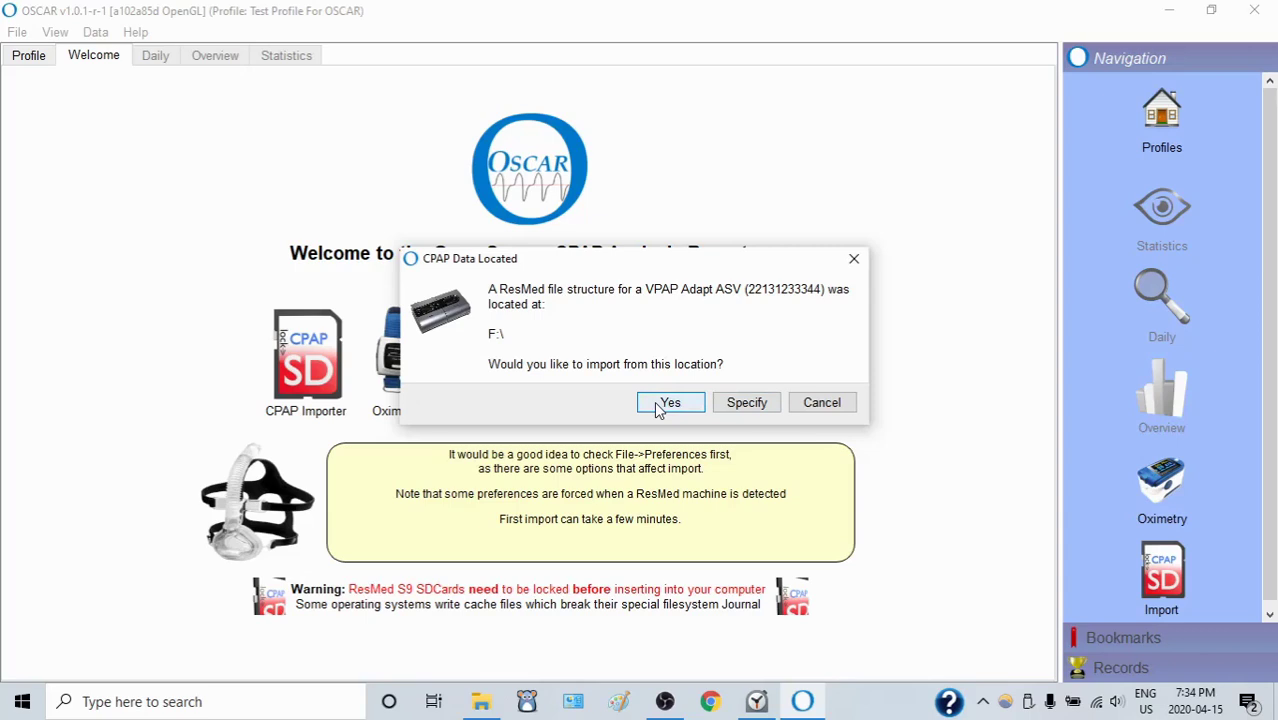
Import the 228 ResMed sessions from F:\ and open the Daily charts for Apr 14 2020.
click(657, 405)
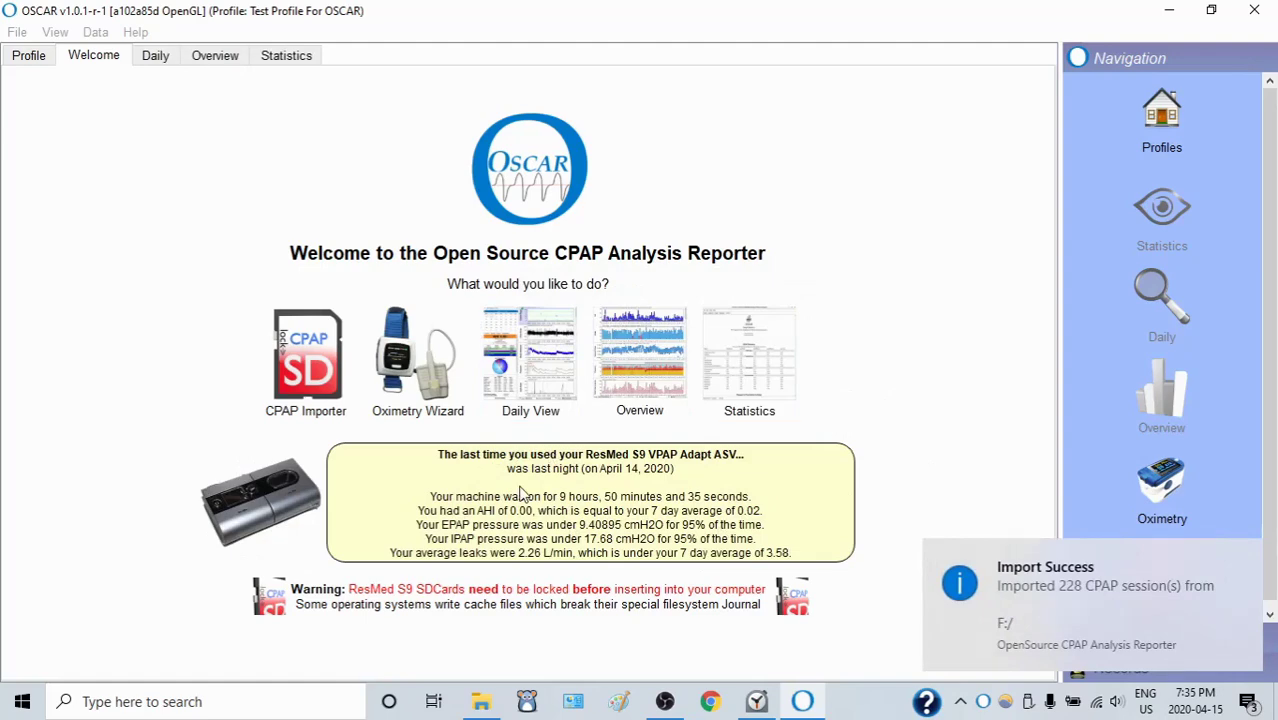
click(517, 387)
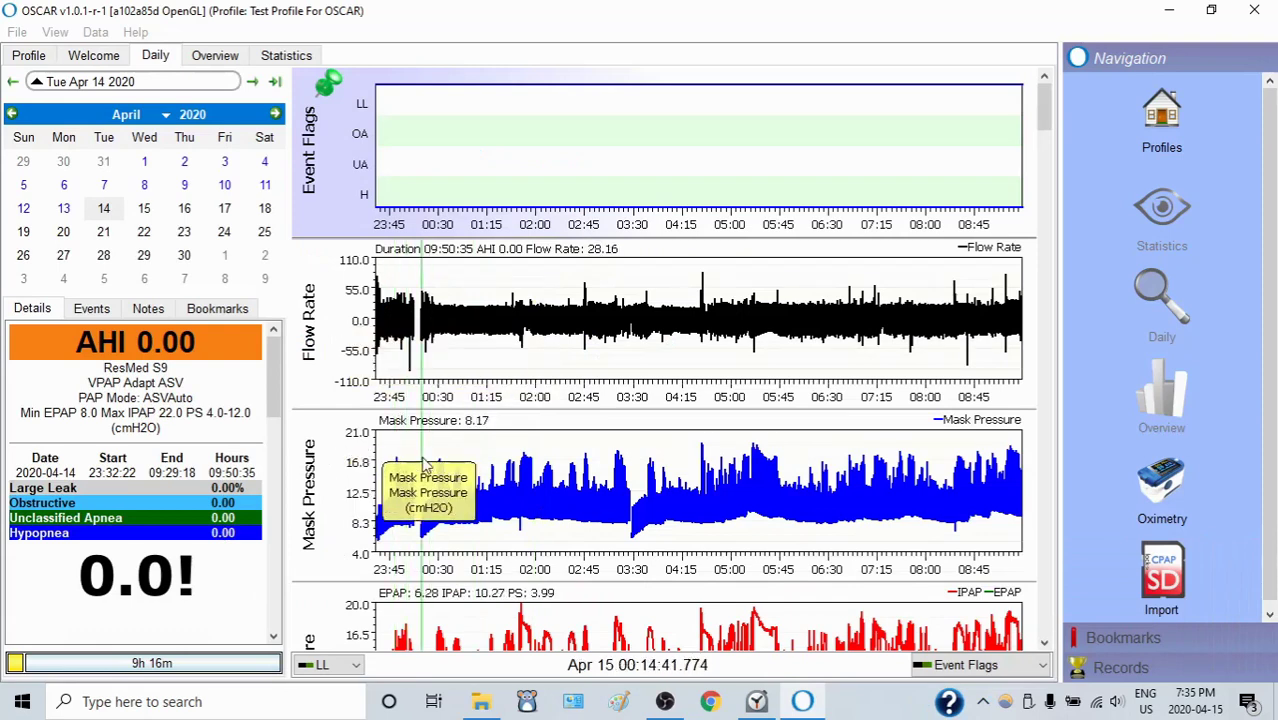
Scroll through the Daily charts, then view the nights of April 13, 12 and 11.
scroll(425, 465, down, 2)
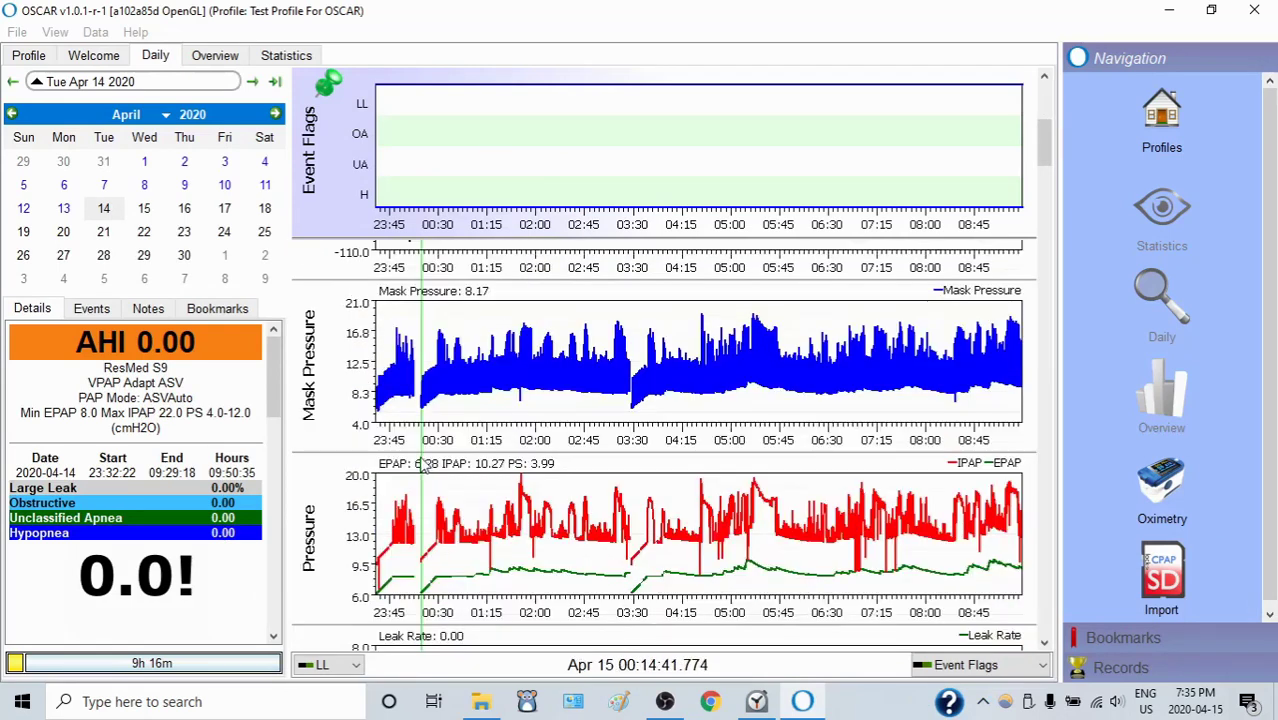
scroll(487, 527, down, 2)
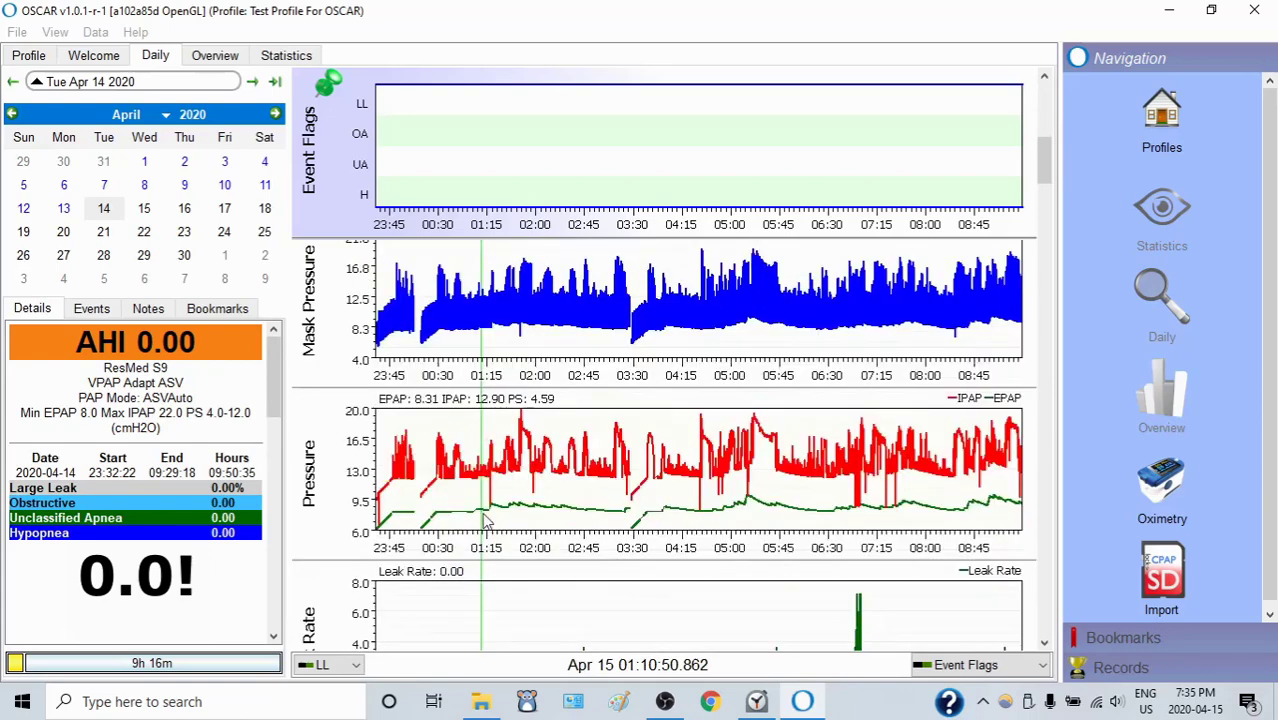
scroll(468, 536, down, 2)
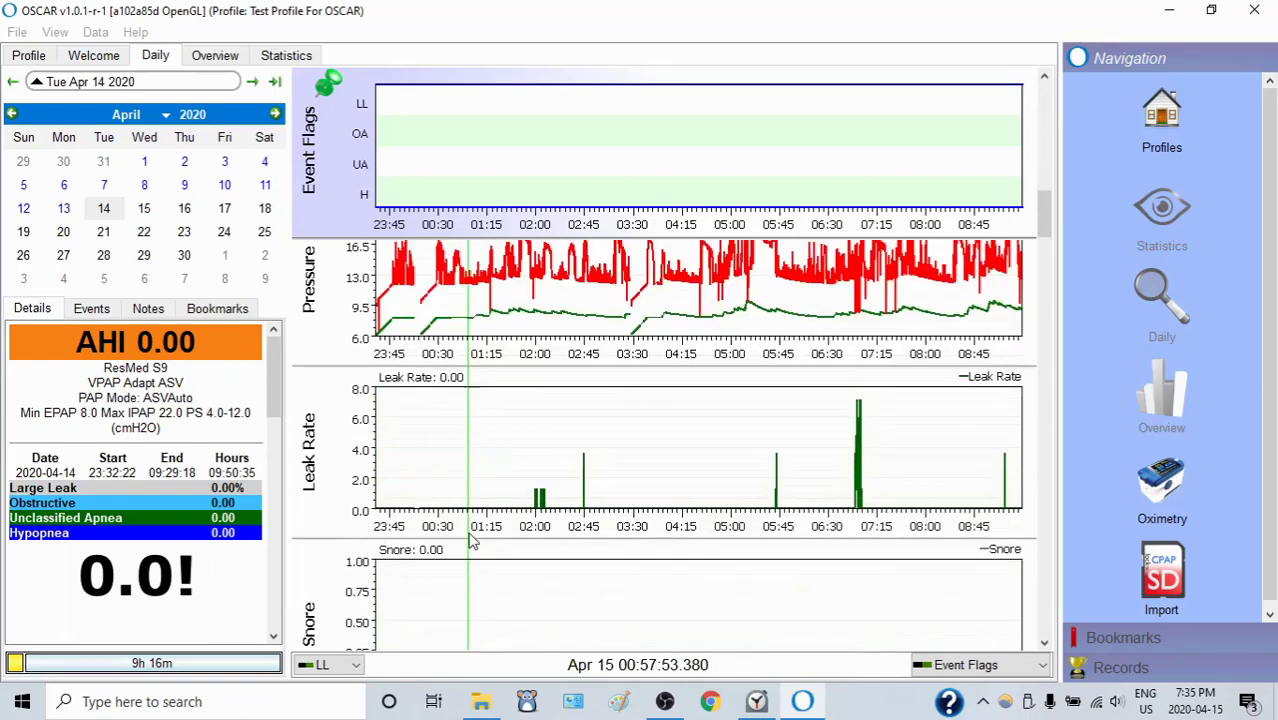
scroll(465, 533, down, 2)
scroll(430, 512, down, 4)
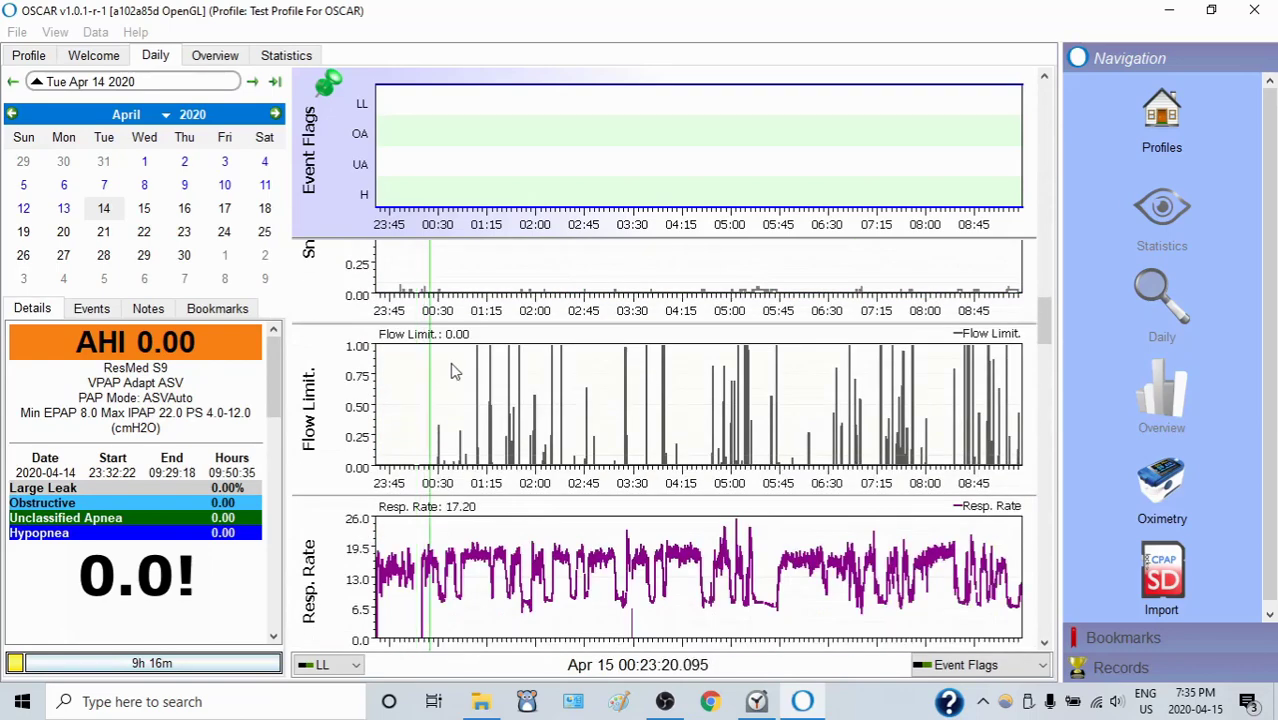
scroll(441, 500, down, 2)
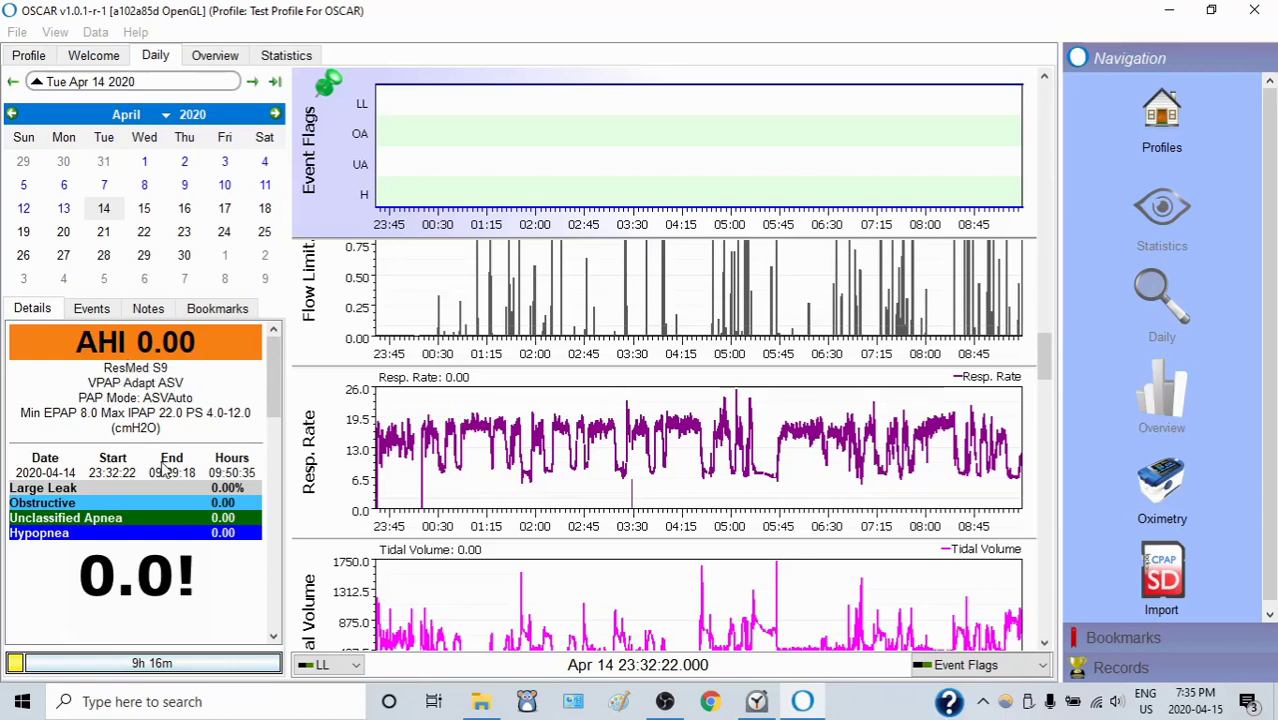
click(70, 211)
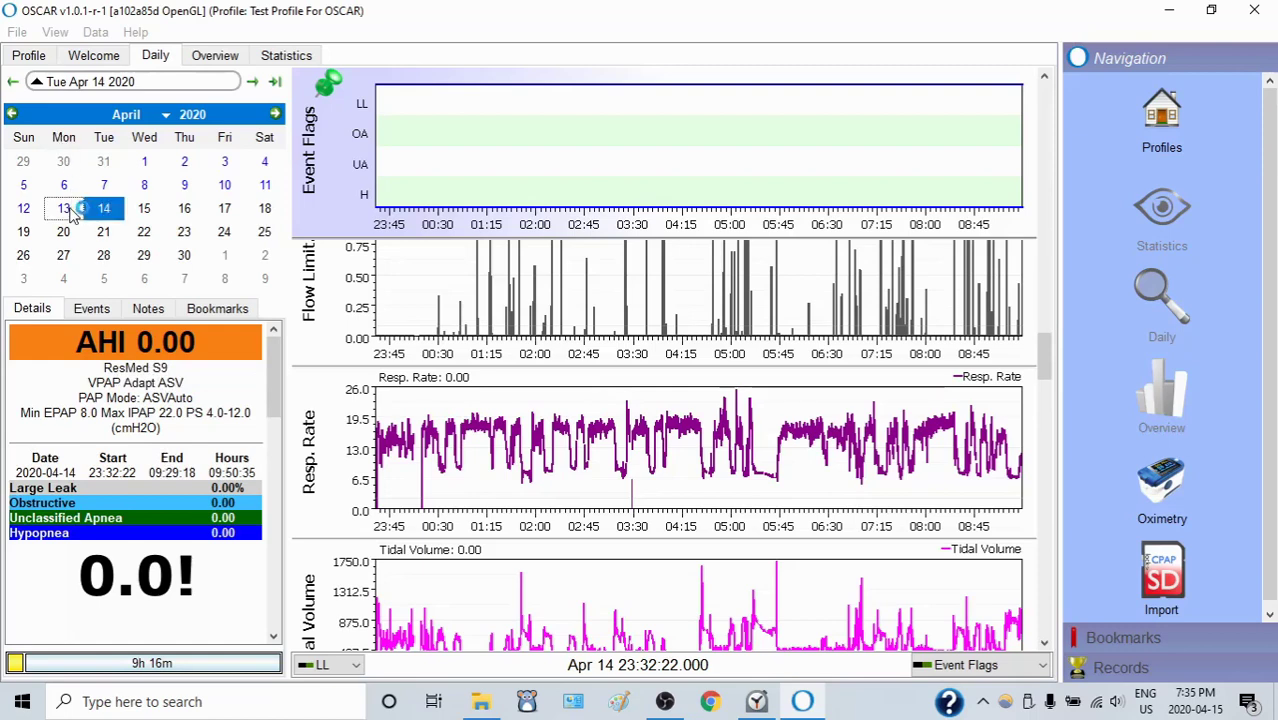
click(26, 210)
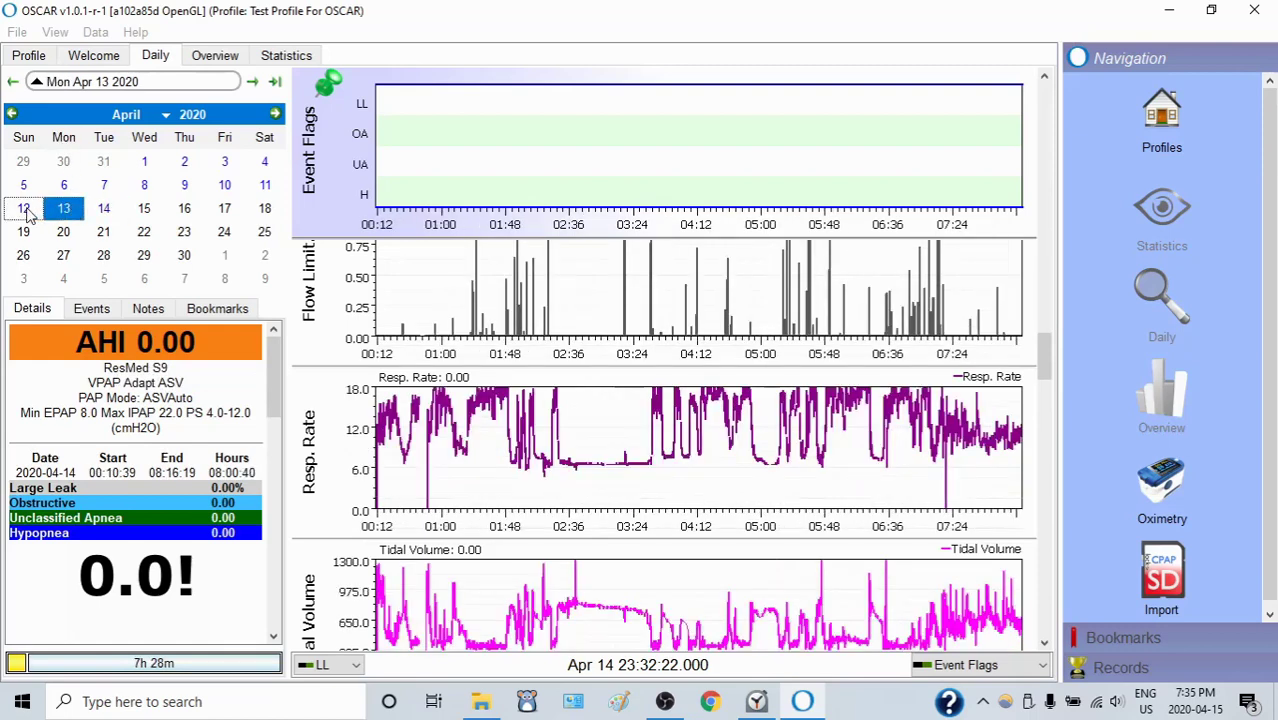
click(265, 186)
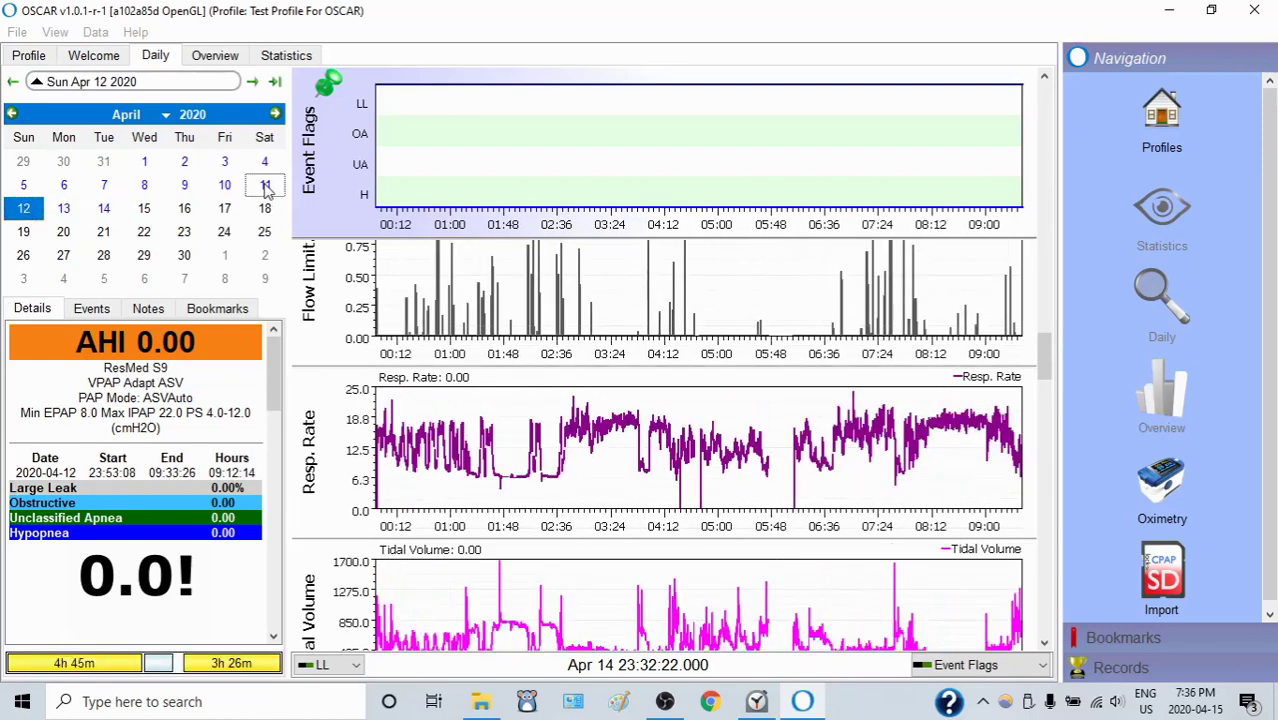
Page the calendar back two months, forward to March, keep year 2020, then return to profiles.
click(12, 113)
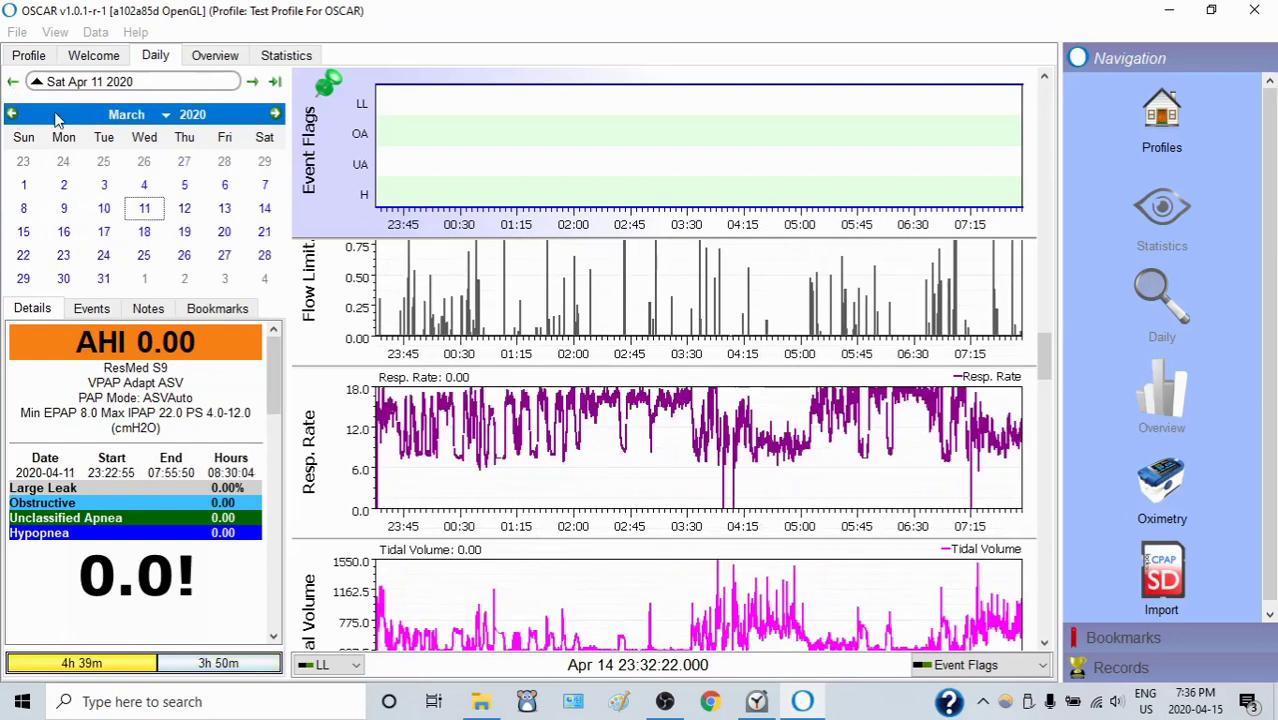
click(12, 114)
click(275, 113)
click(200, 115)
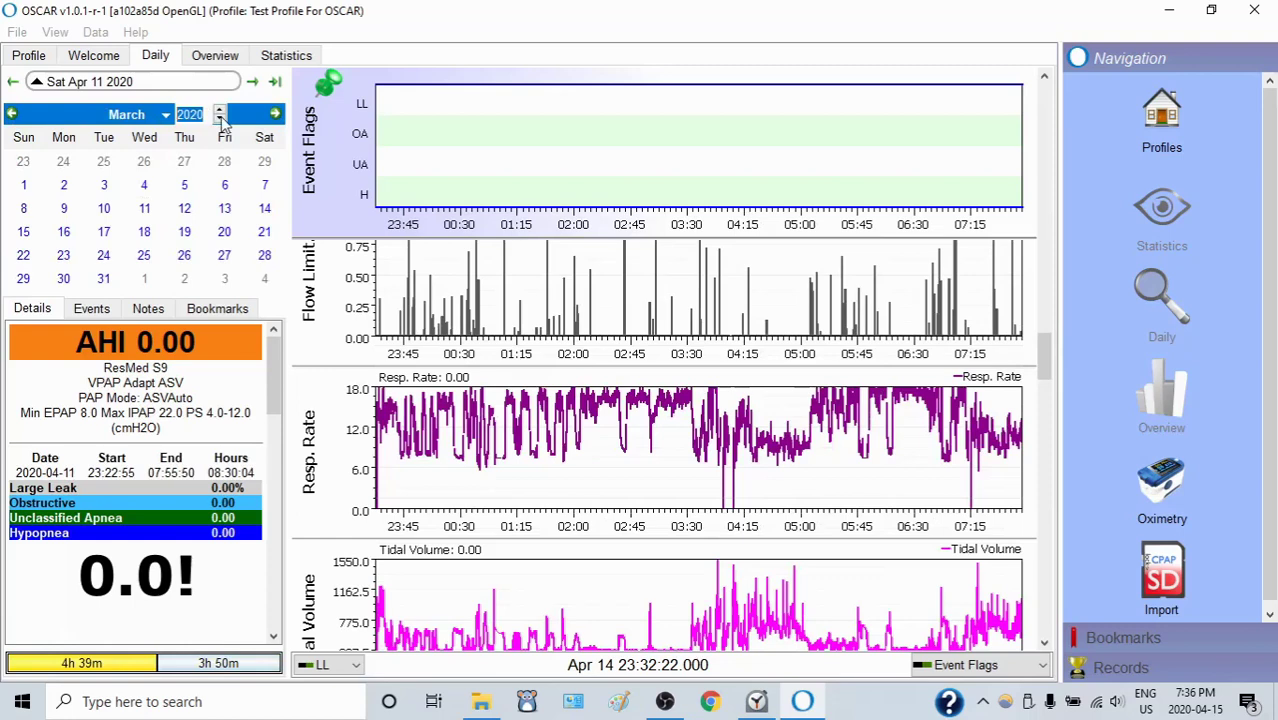
click(88, 121)
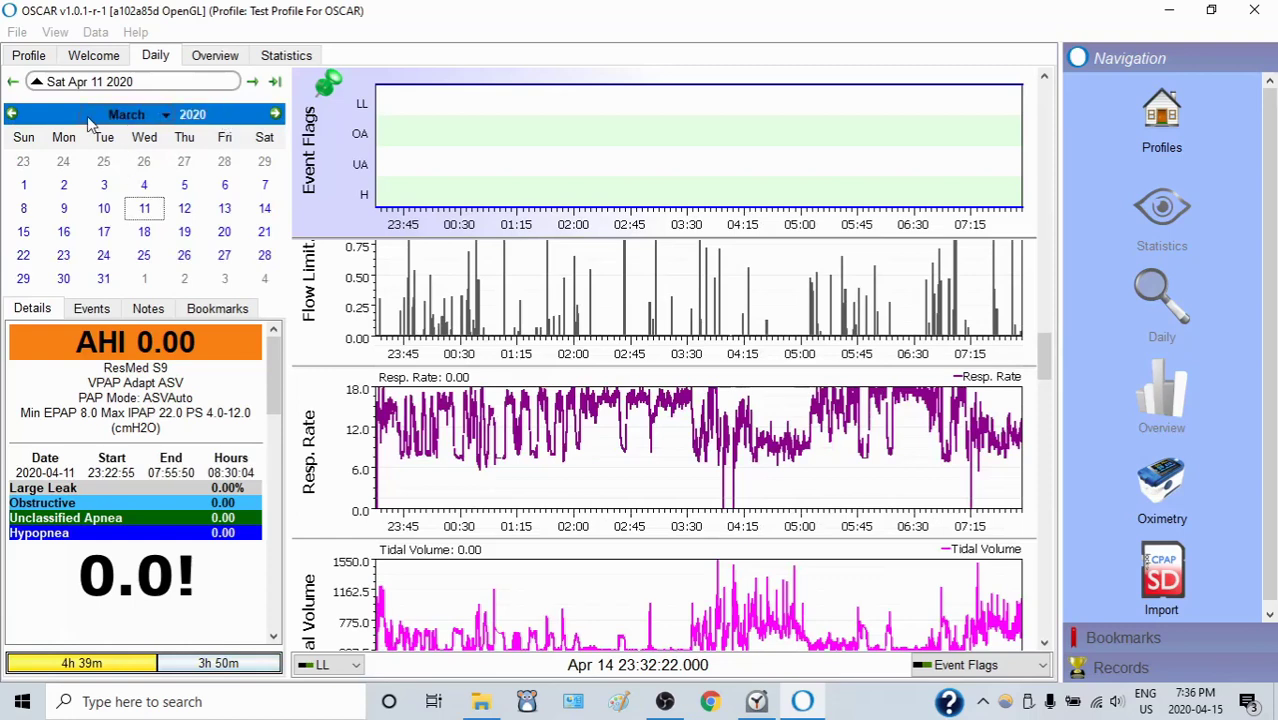
click(30, 57)
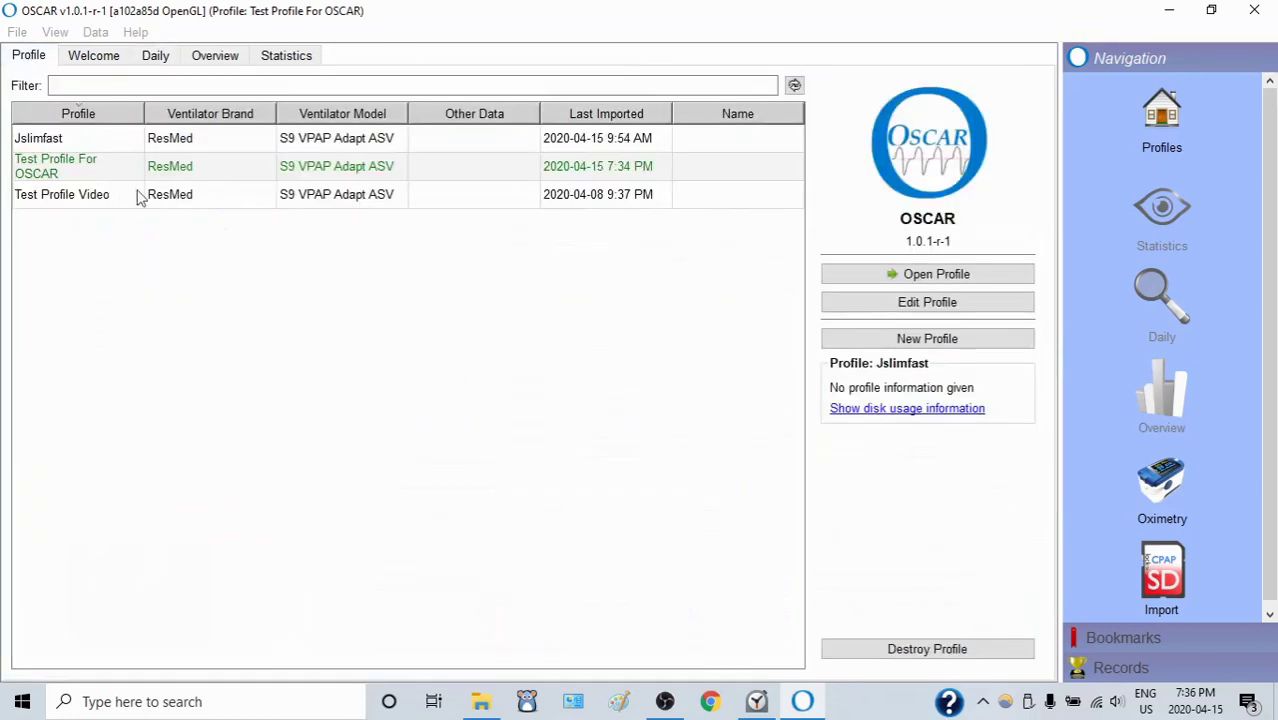
Open the other ResMed user's profile and import its card data.
click(85, 147)
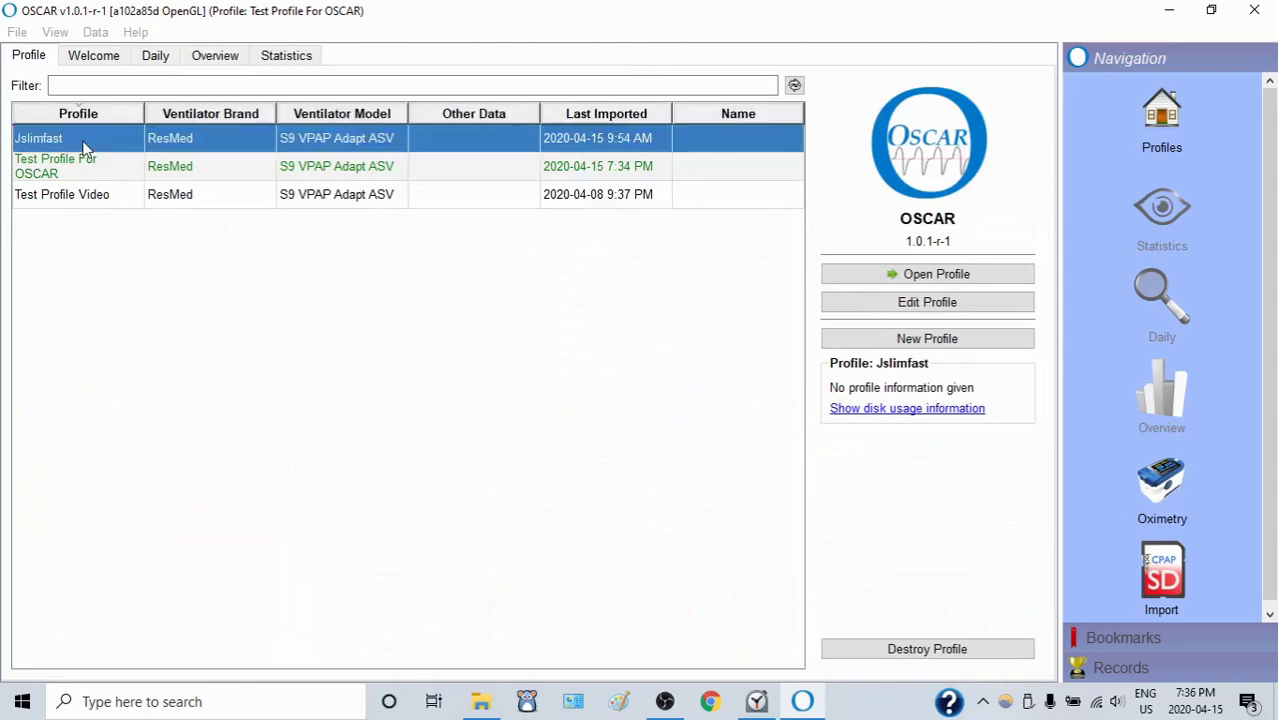
click(870, 281)
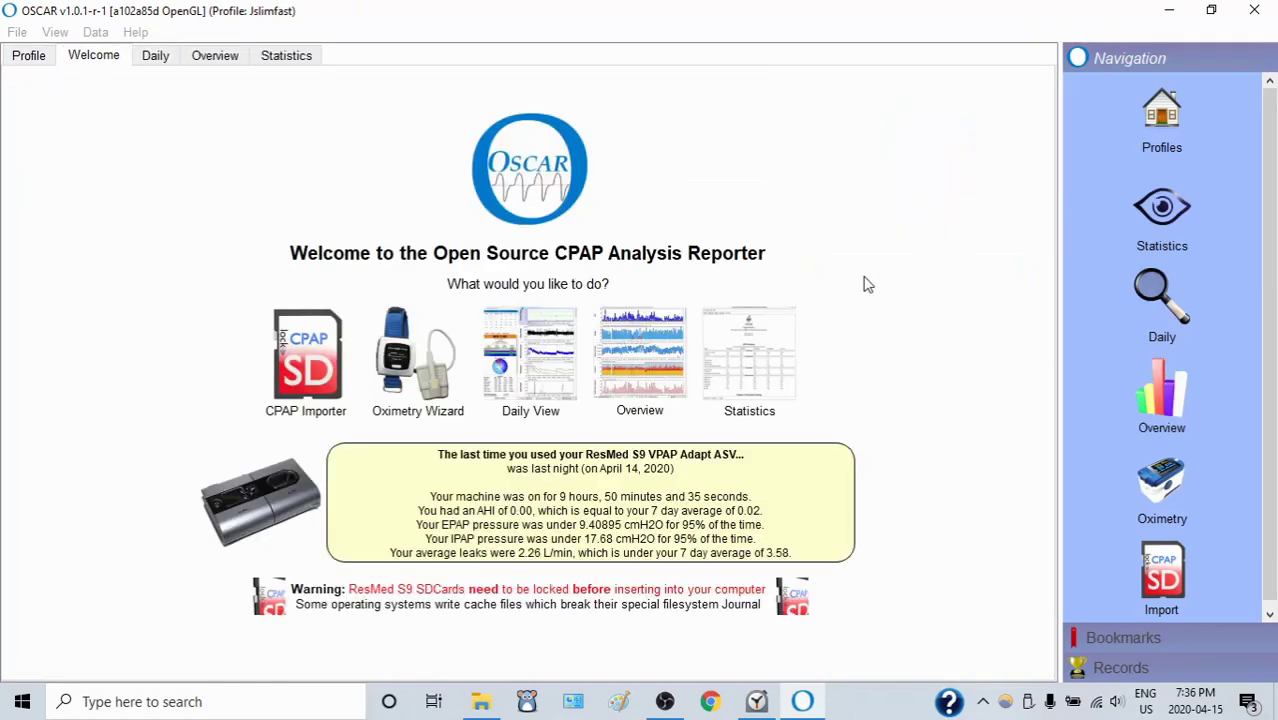
click(1175, 575)
click(662, 403)
Return to the profile list and load Test Profile For OSCAR.
click(40, 60)
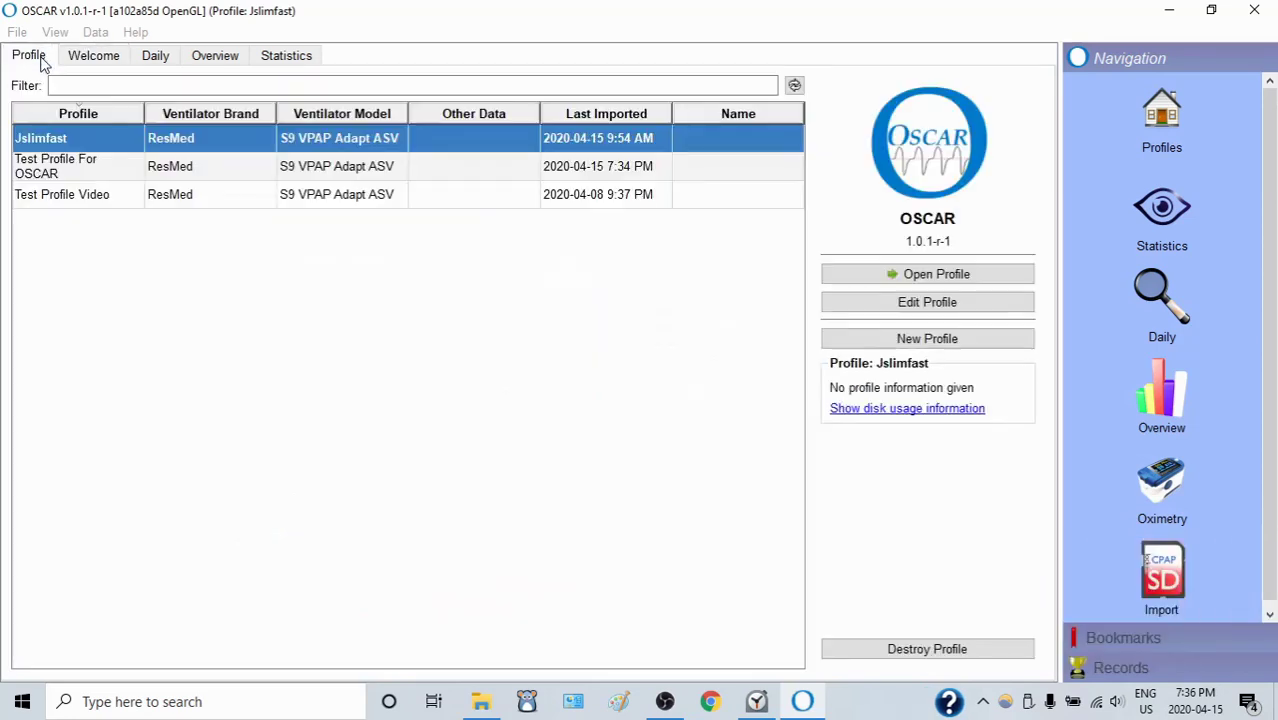
click(109, 171)
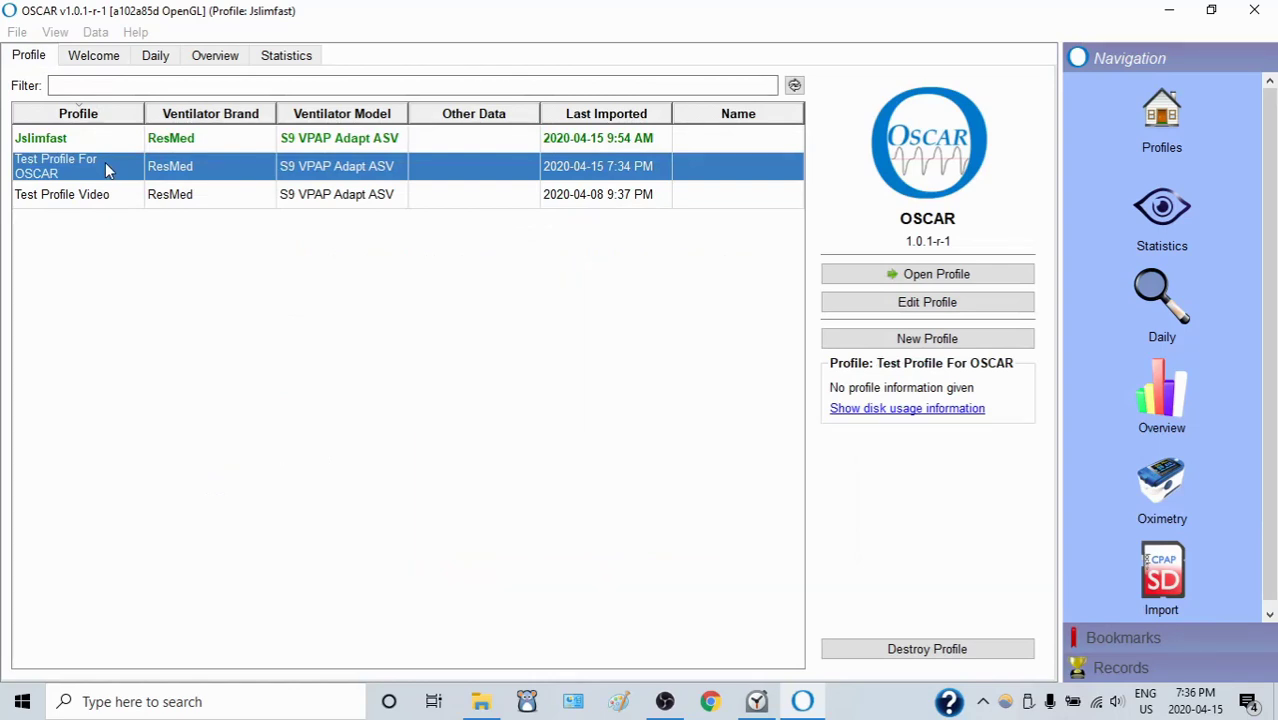
click(126, 197)
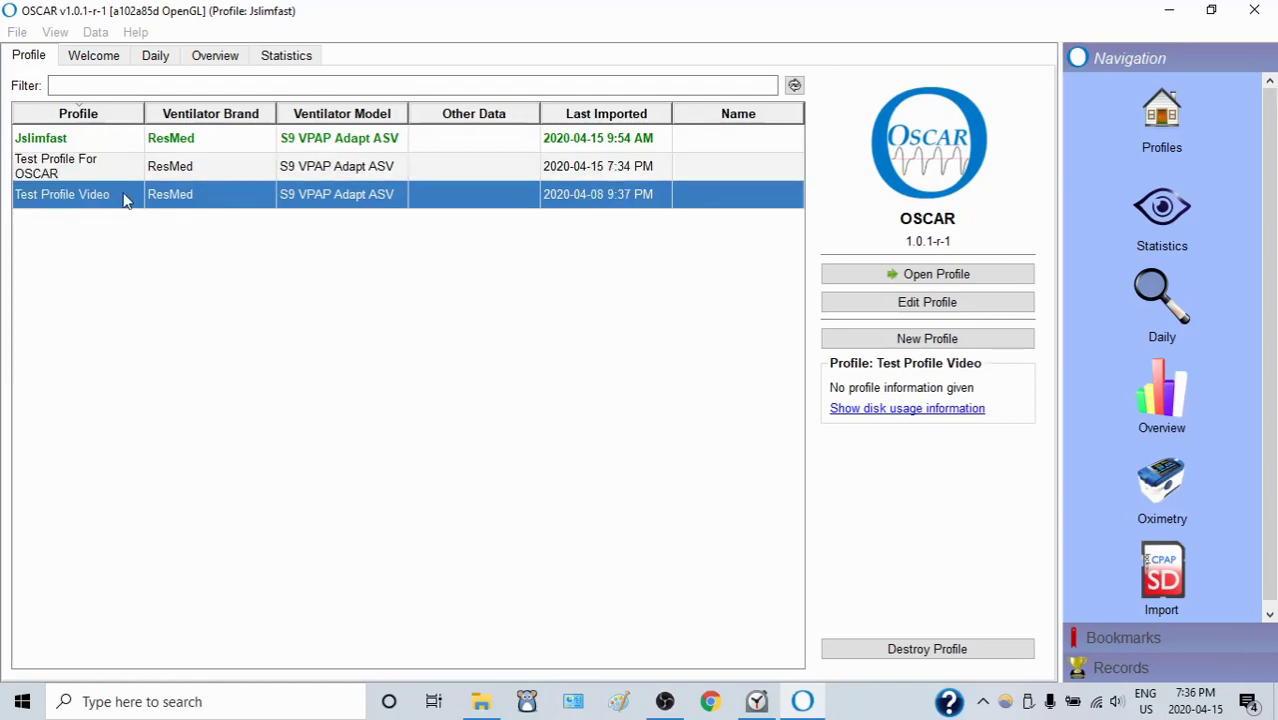
click(130, 175)
click(872, 274)
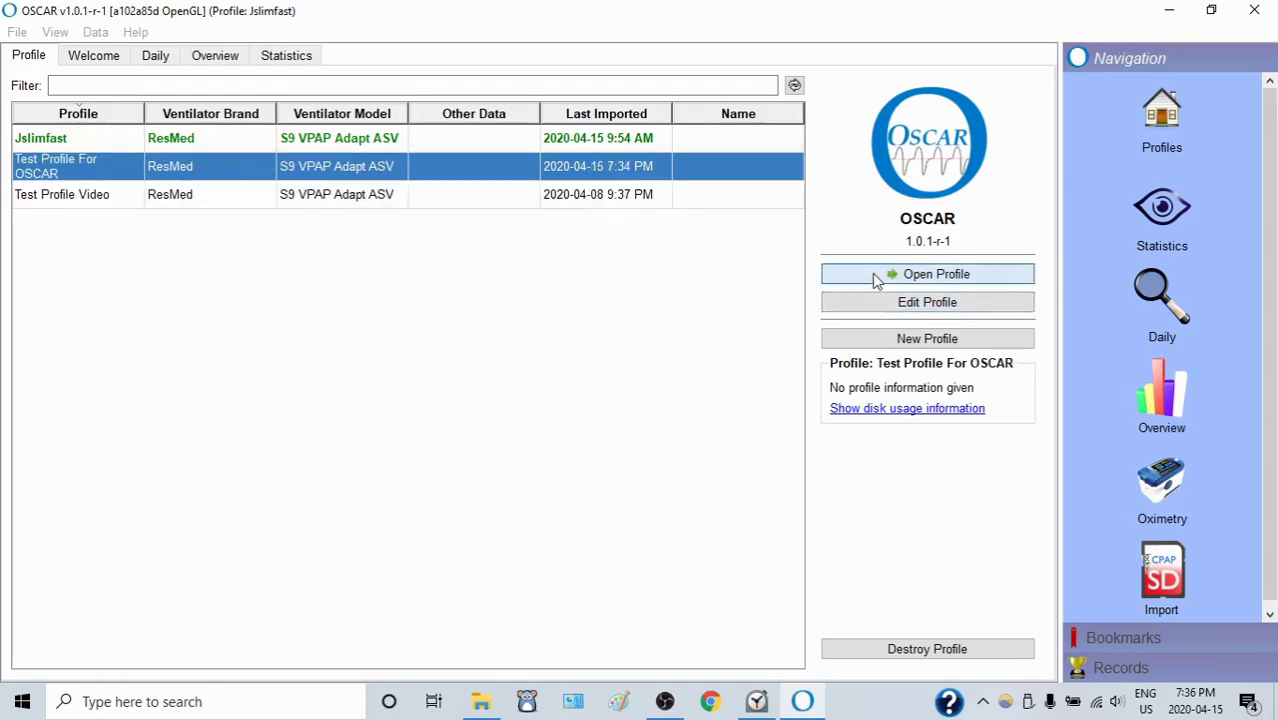